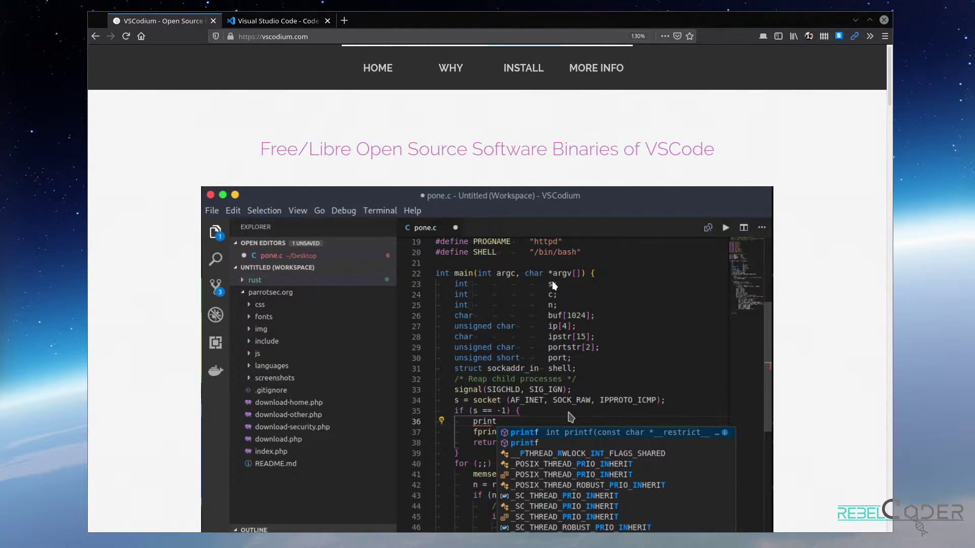
Step: Compare the VSCodium home page and its reasons for existing with the official Visual Studio Code download page
scroll(552, 281, "down", 5)
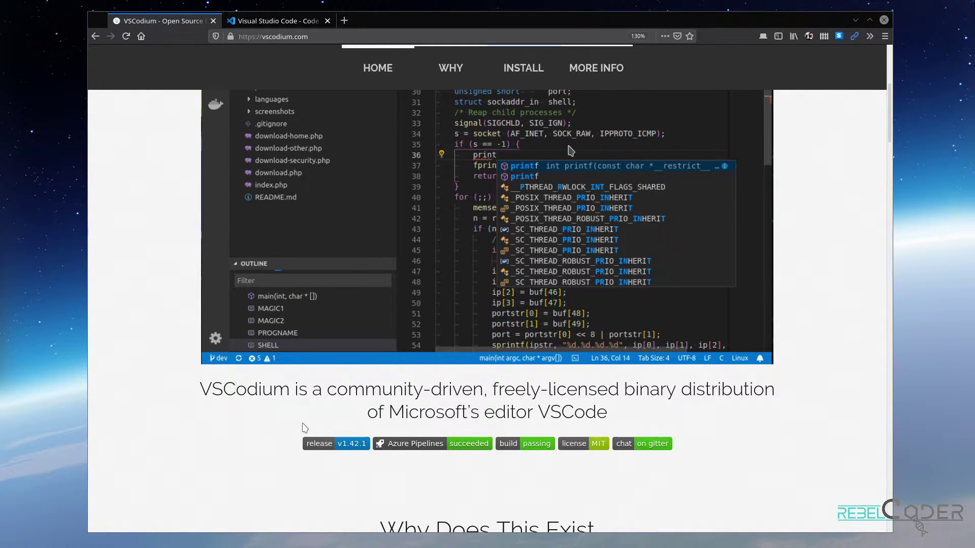
left_click(252, 23)
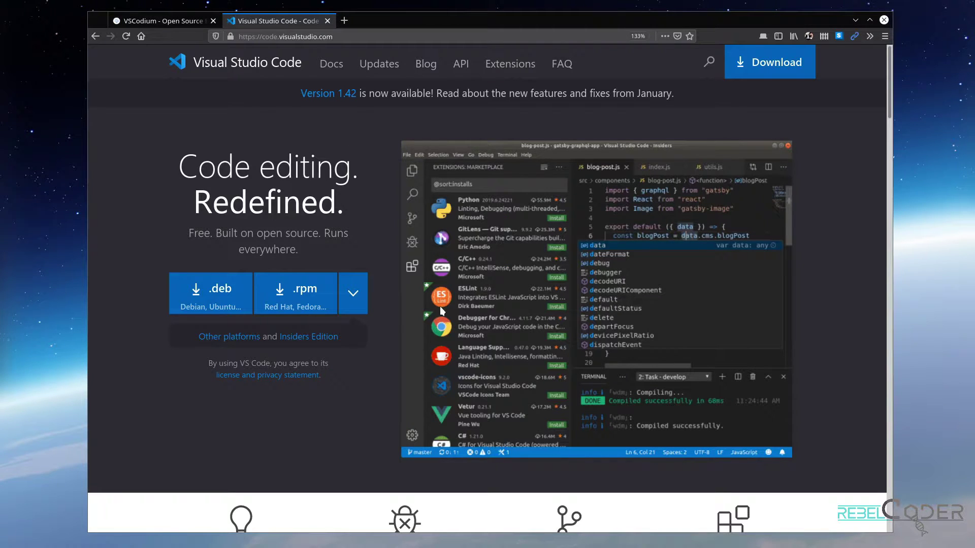
scroll(439, 274, "down", 3)
scroll(439, 268, "up", 3)
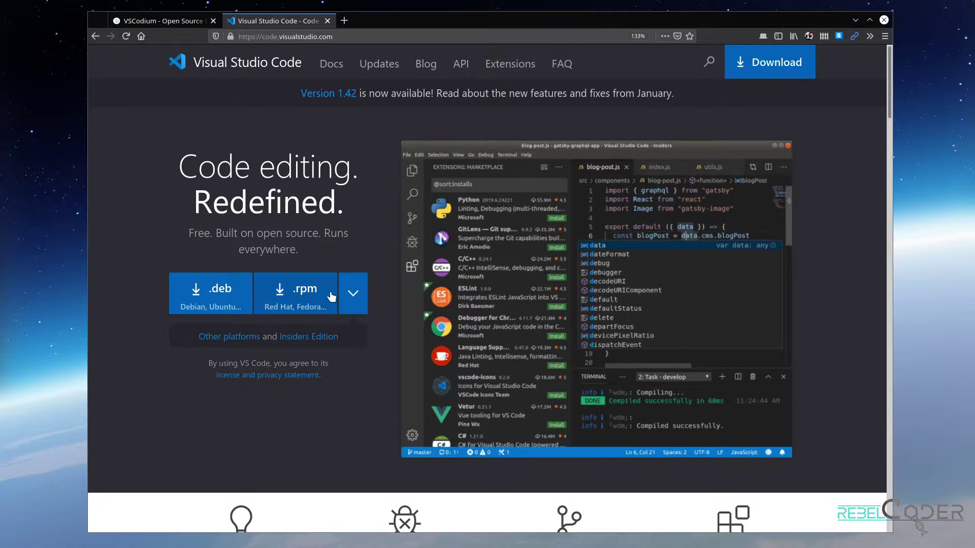
left_click(137, 20)
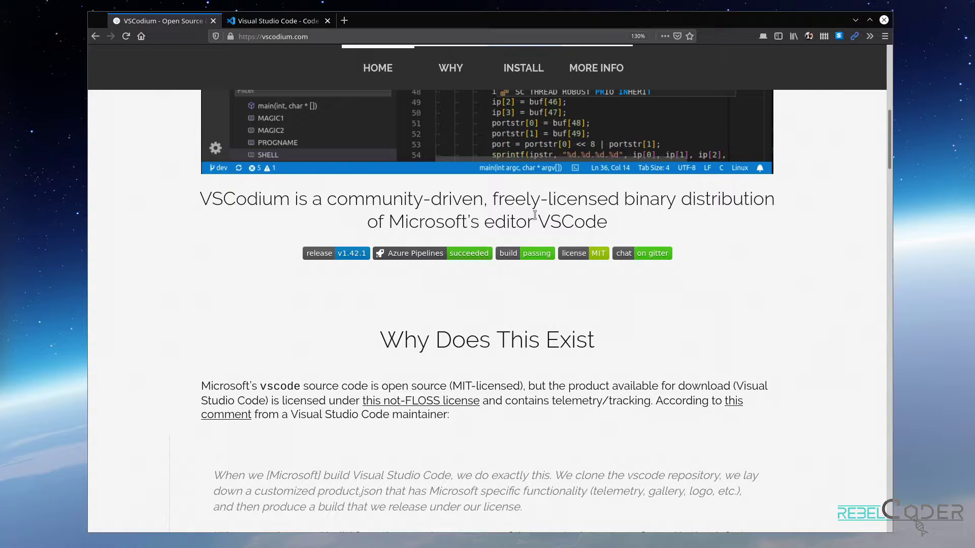
scroll(318, 481, "down", 10)
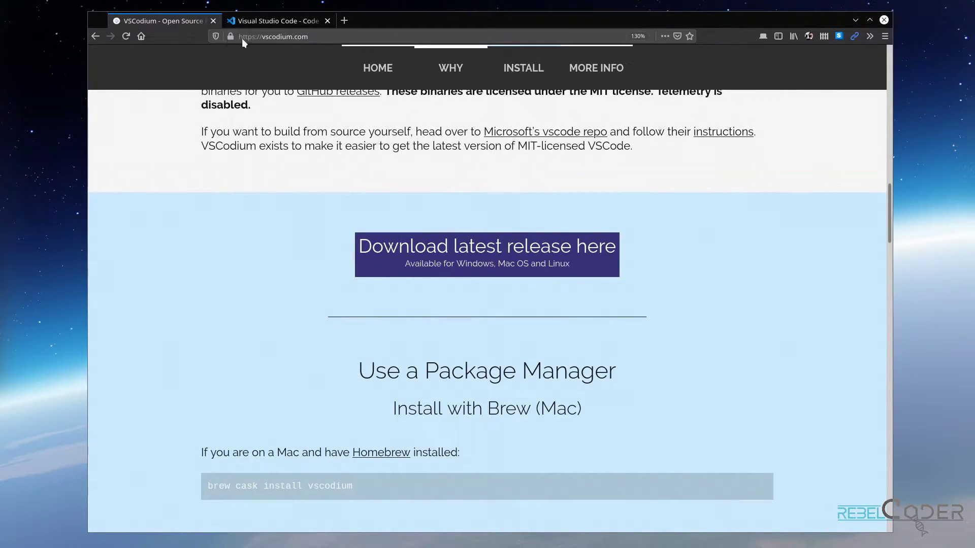
left_click(275, 21)
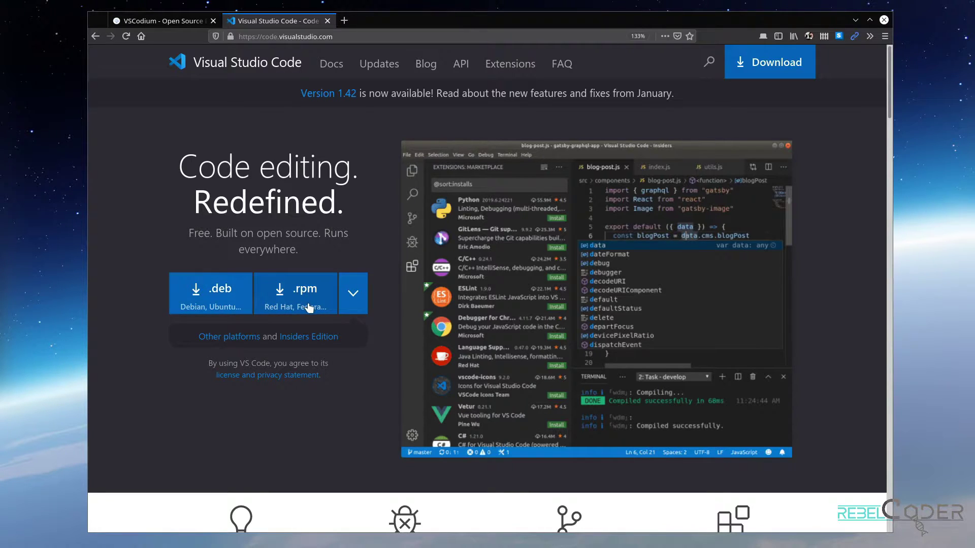
Step: Review the VSCodium website's installation instructions for the Mac, Windows and Linux package managers
key("ctrl+Tab")
scroll(314, 406, "down", 5)
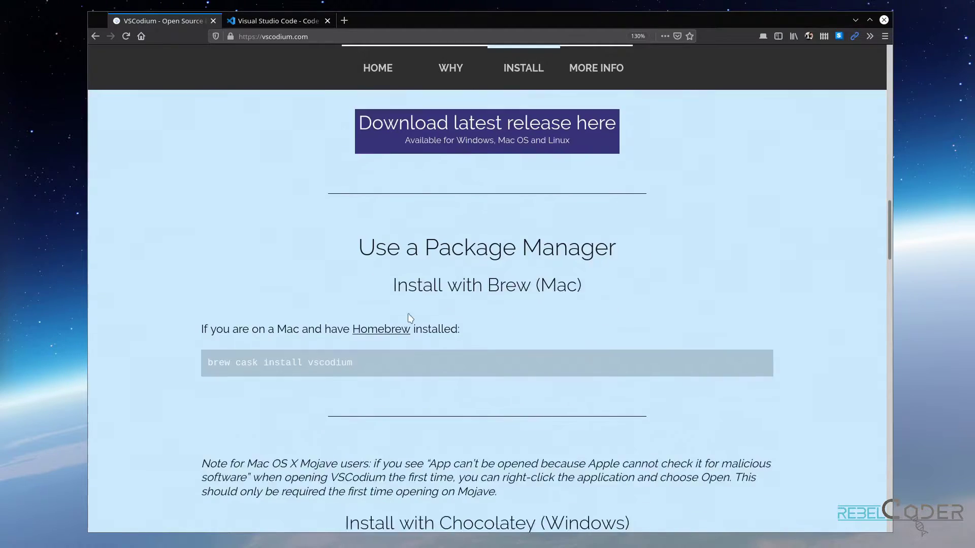
scroll(320, 406, "down", 3)
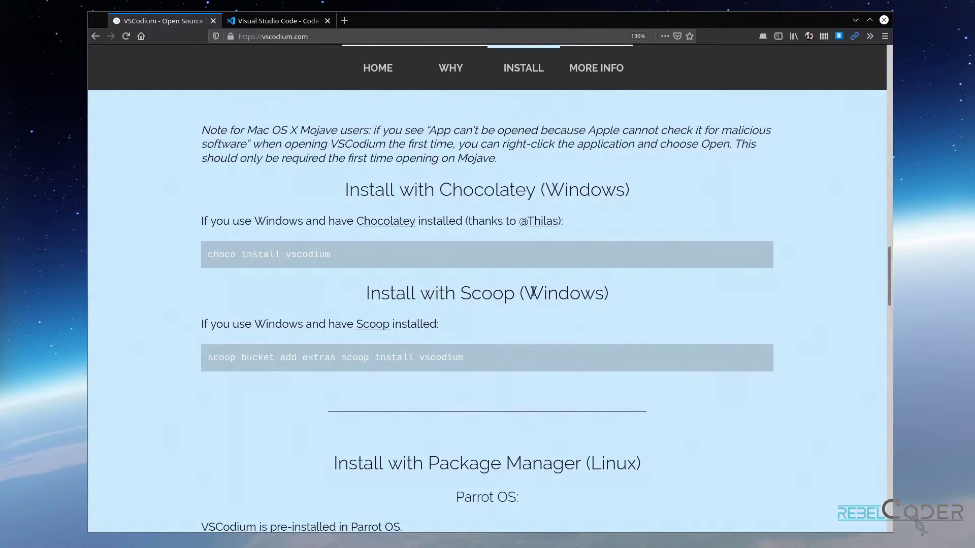
scroll(447, 233, "down", 3)
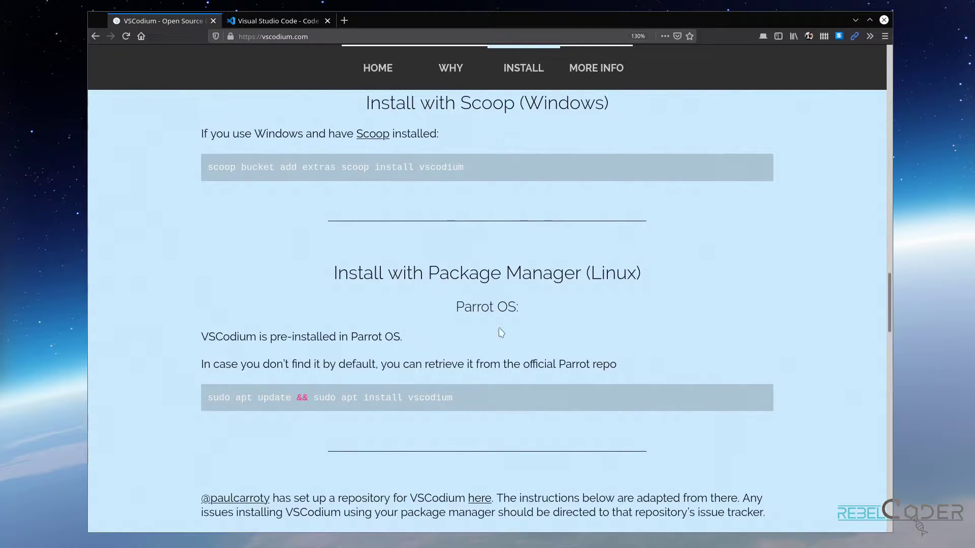
scroll(508, 358, "up", 10)
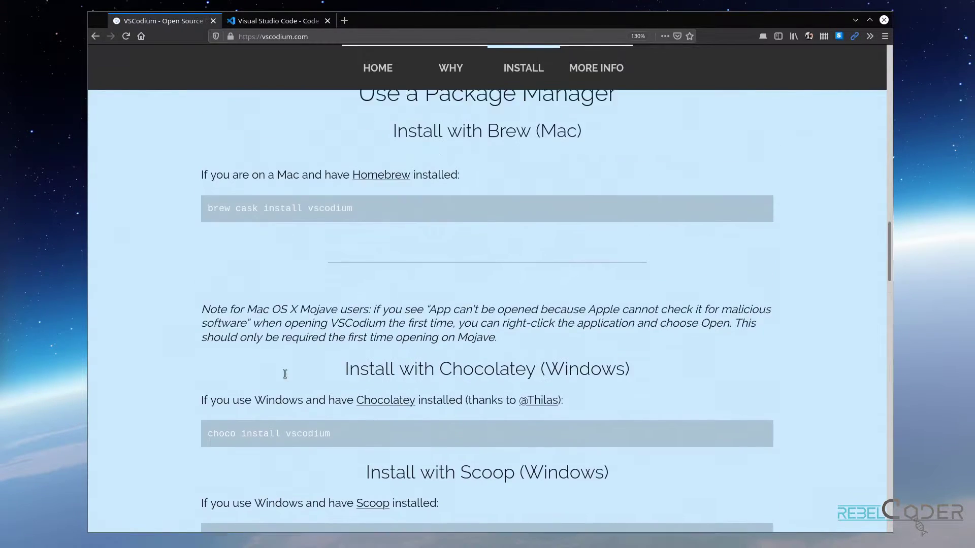
scroll(492, 289, "up", 8)
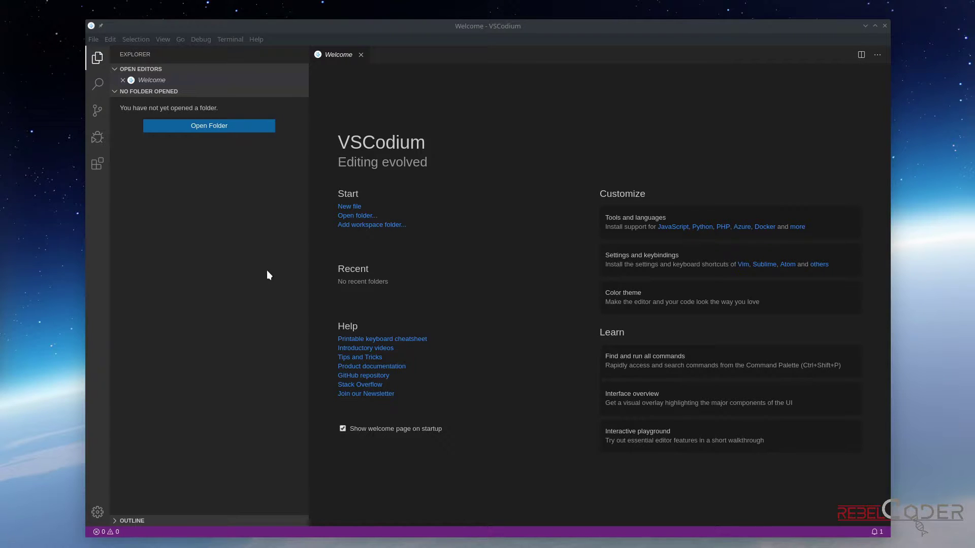
Step: In VSCodium, create a new file and save it as test.py in the Documents folder
left_click(95, 39)
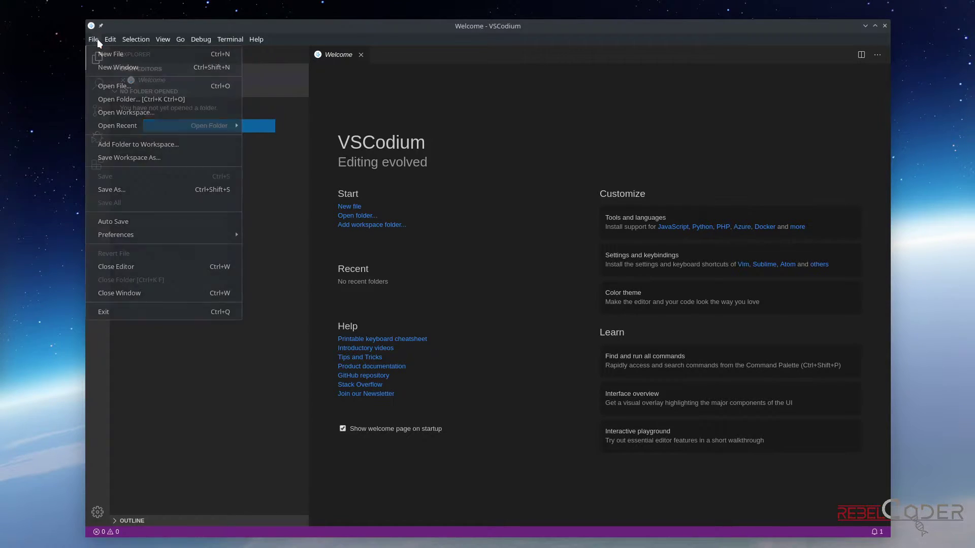
left_click(100, 55)
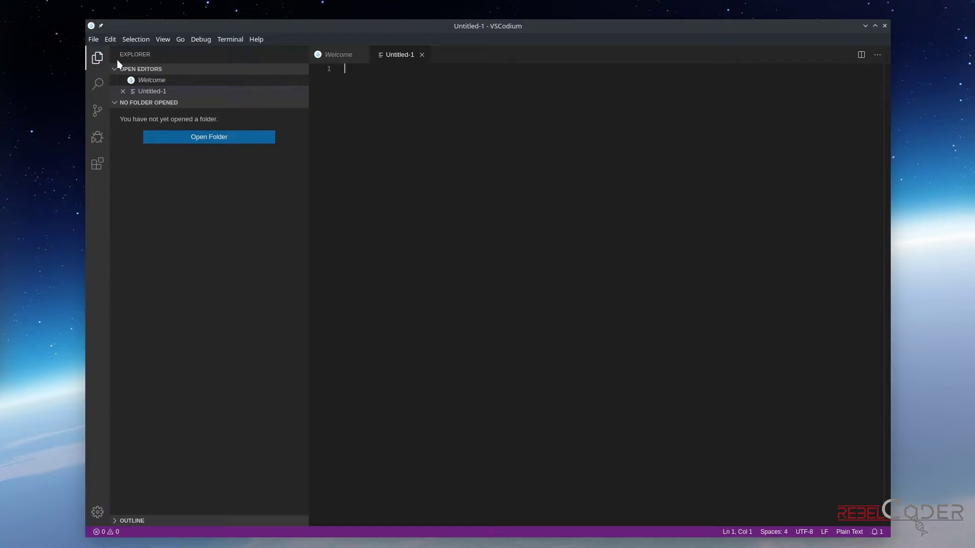
key("ctrl+s")
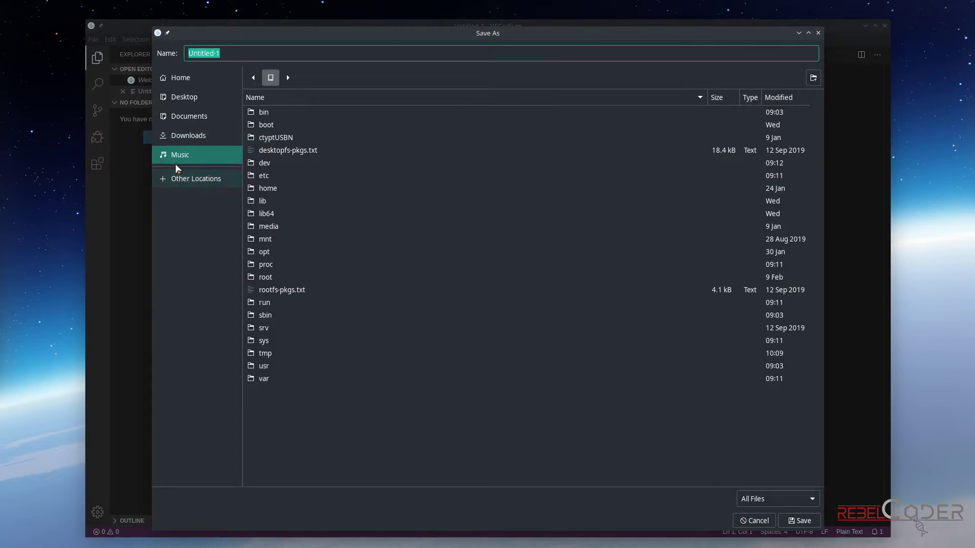
left_click(190, 120)
left_click(262, 48)
key("ctrl+a")
key("BackSpace")
type("tes")
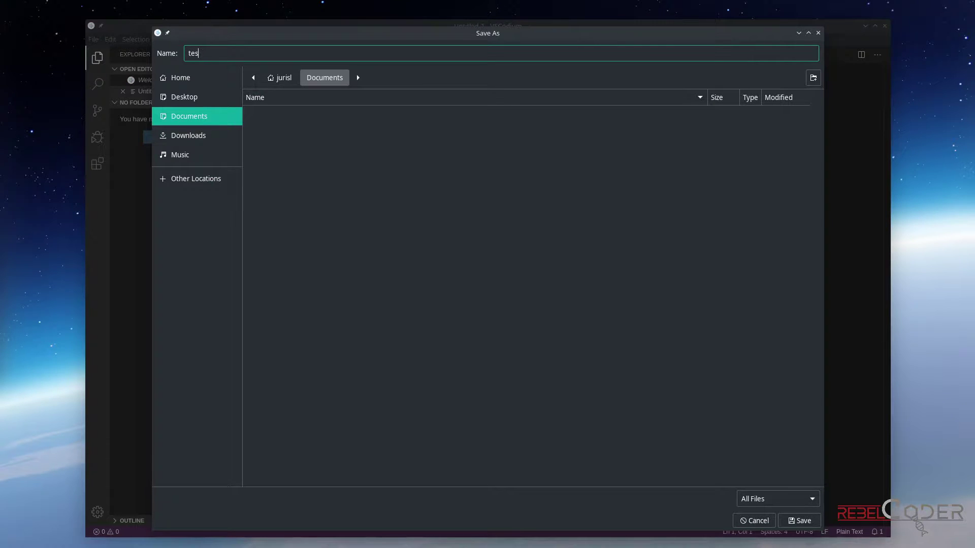
type("t.py")
left_click(799, 521)
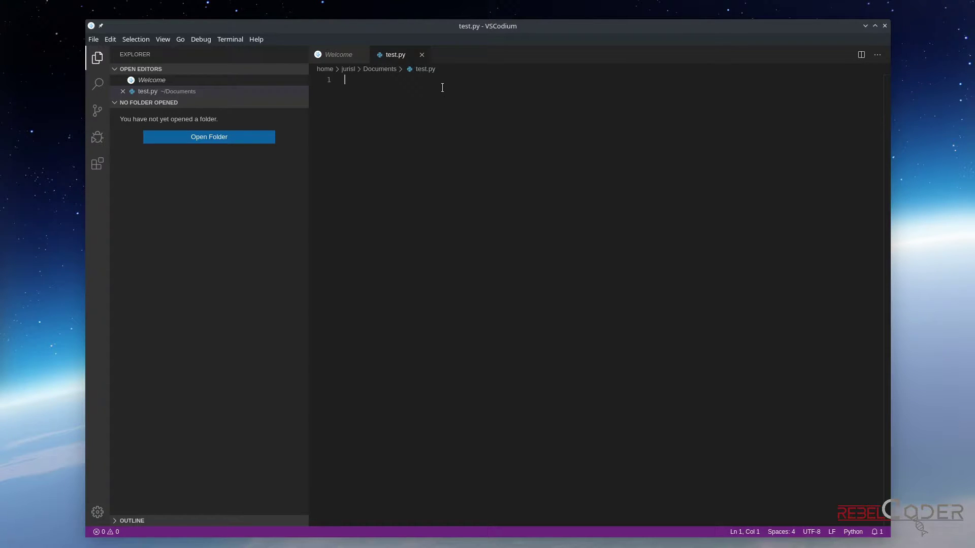
Step: Write print("Test") on the first line of test.py and save the file
type("pri")
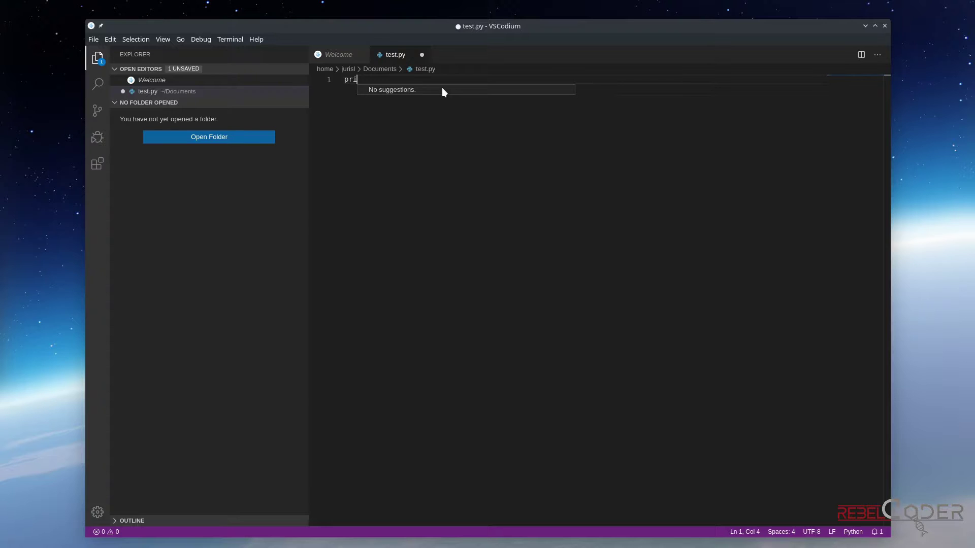
key("Escape")
type("nt(\"")
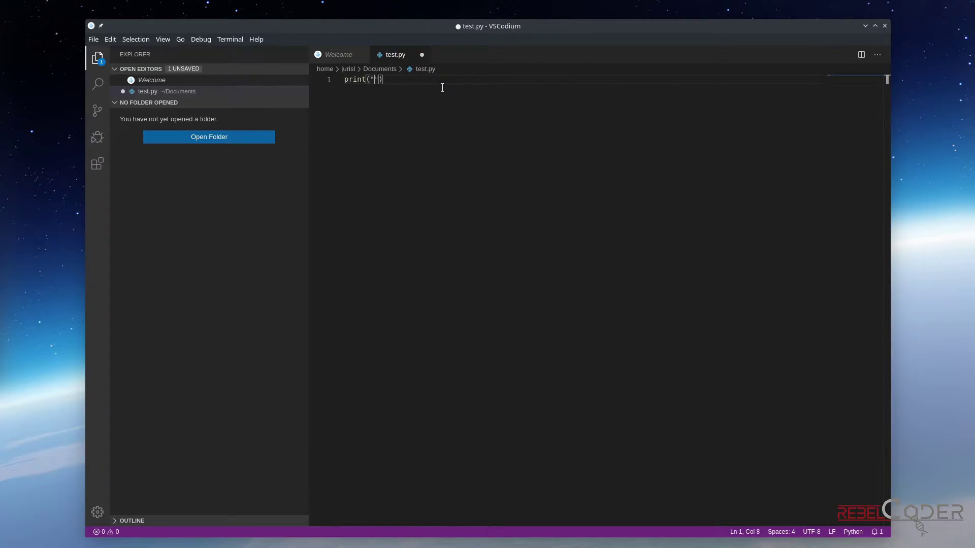
type("Test\")")
key("ctrl+s")
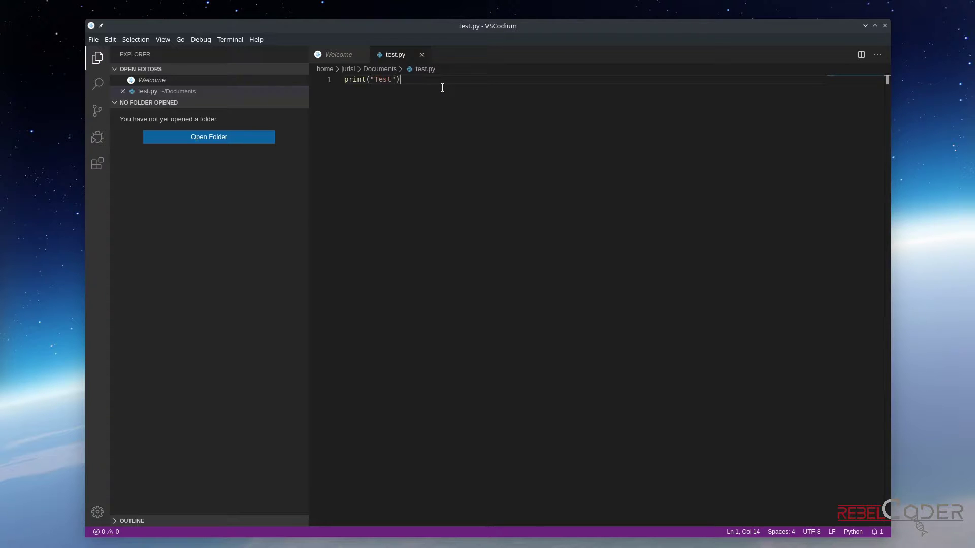
Step: Add two empty lines below the print statement in test.py, saving the file along the way
key("Return")
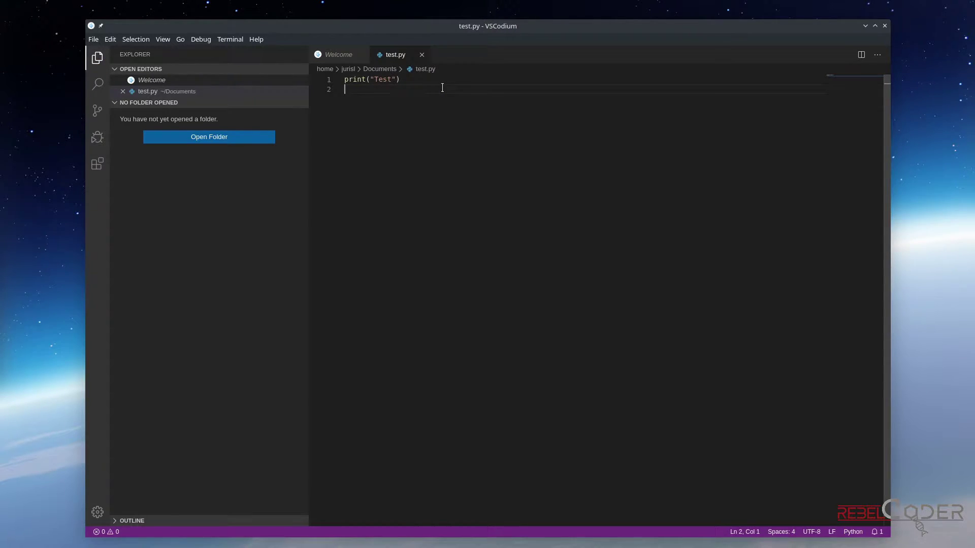
key("Return")
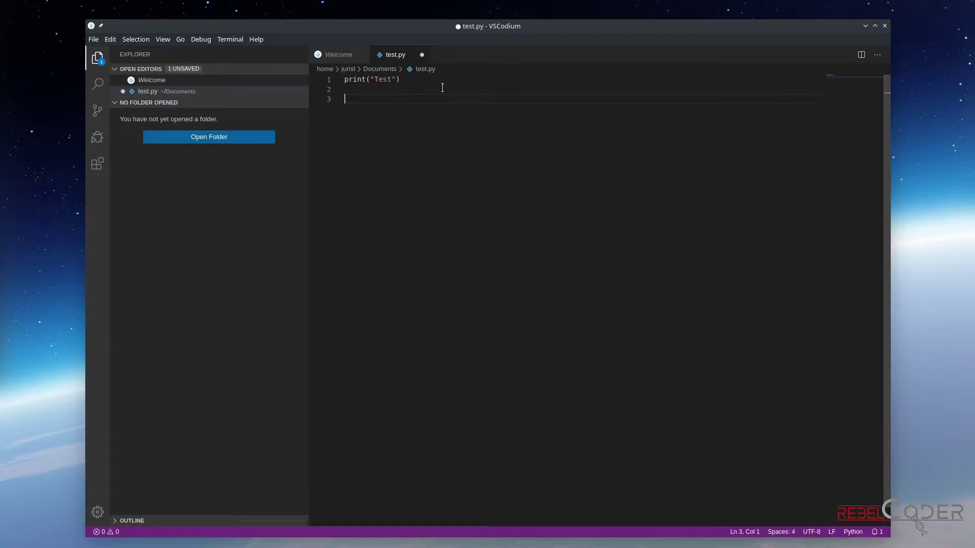
key("ctrl+s")
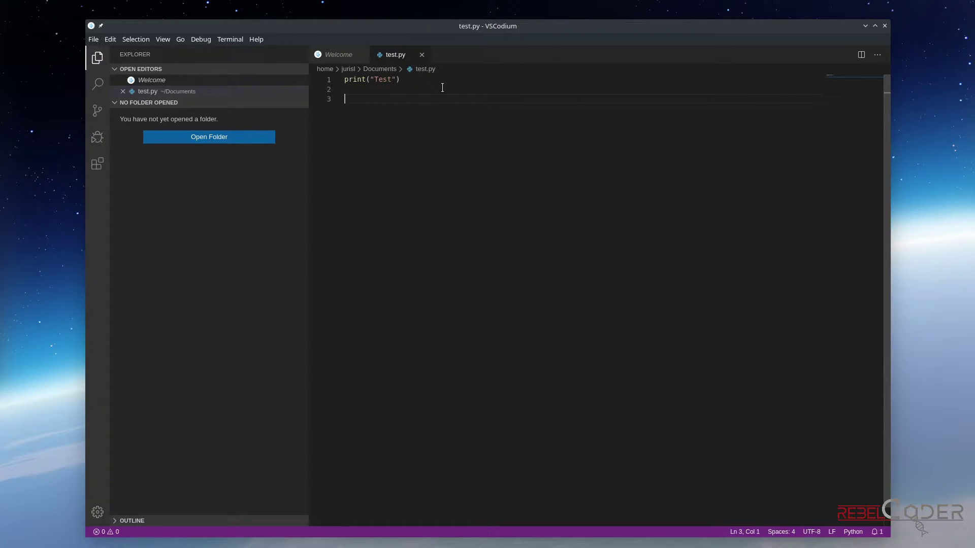
key("Delete")
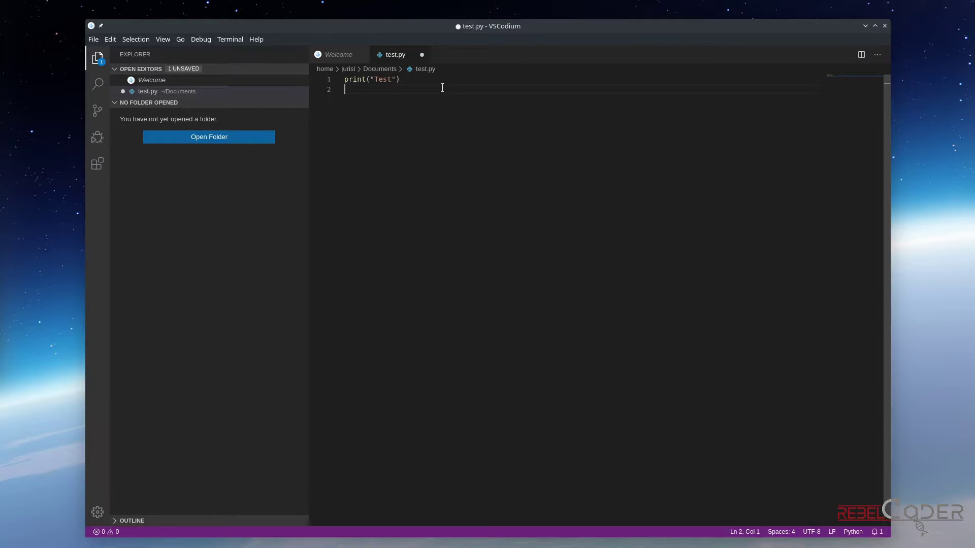
key("Return")
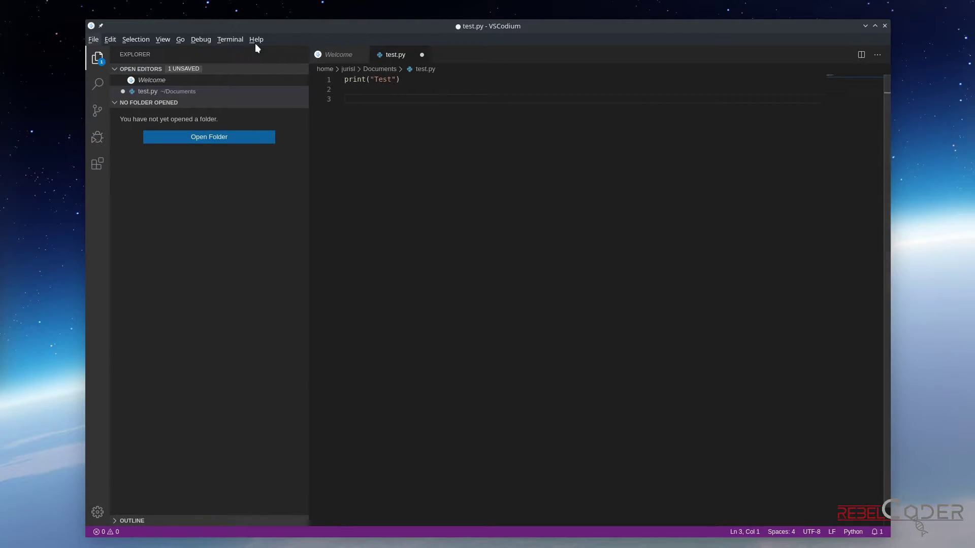
Step: Try to run a task with test.py open and dismiss the resulting notification
left_click(227, 38)
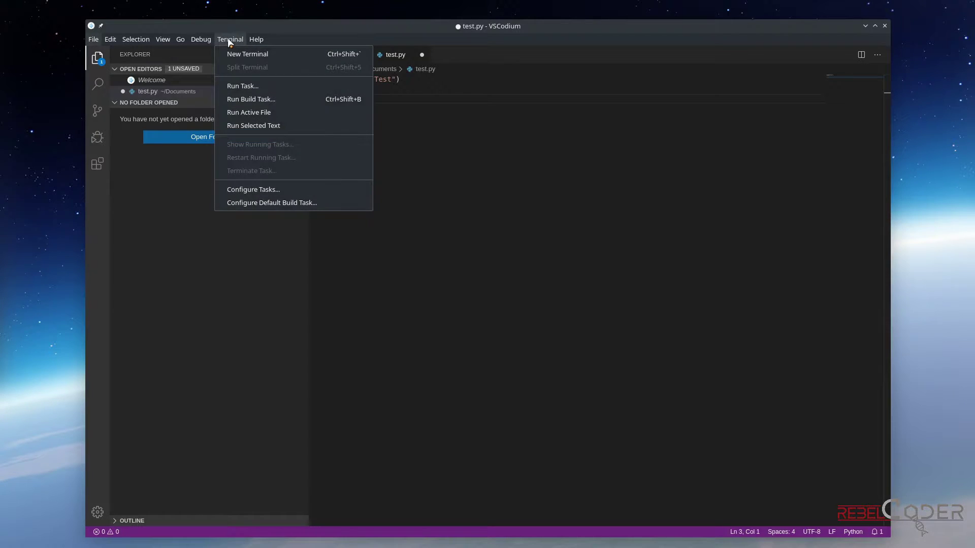
left_click(234, 87)
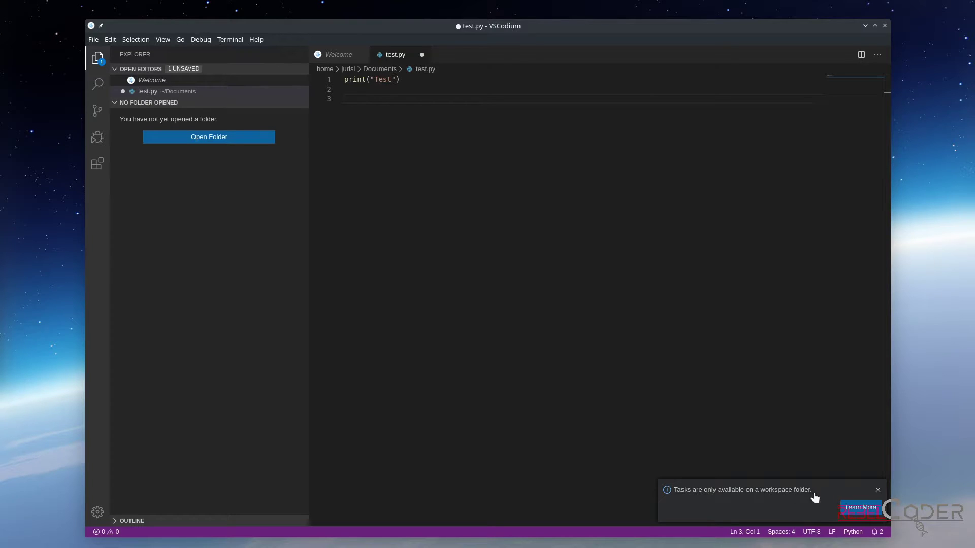
left_click(877, 490)
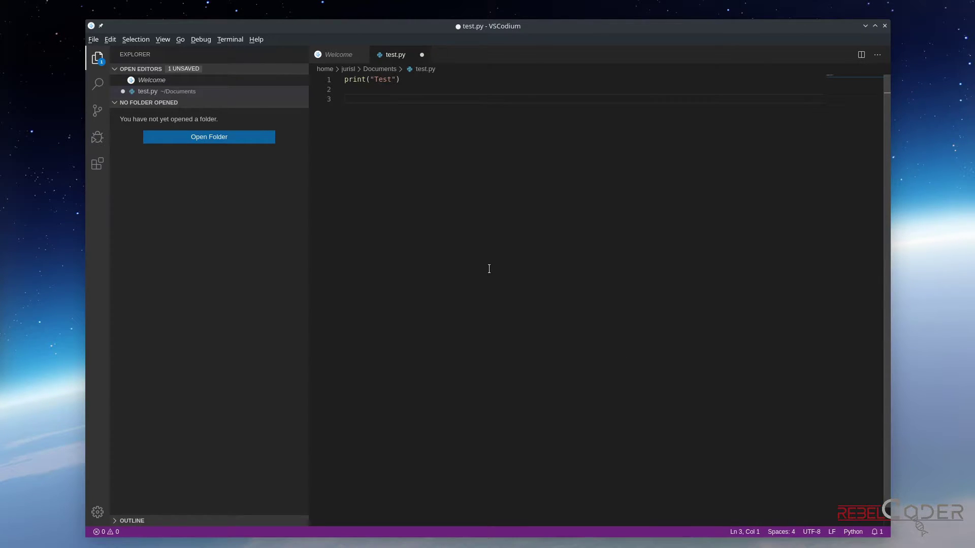
Step: Save test.py and close it
key("ctrl+s")
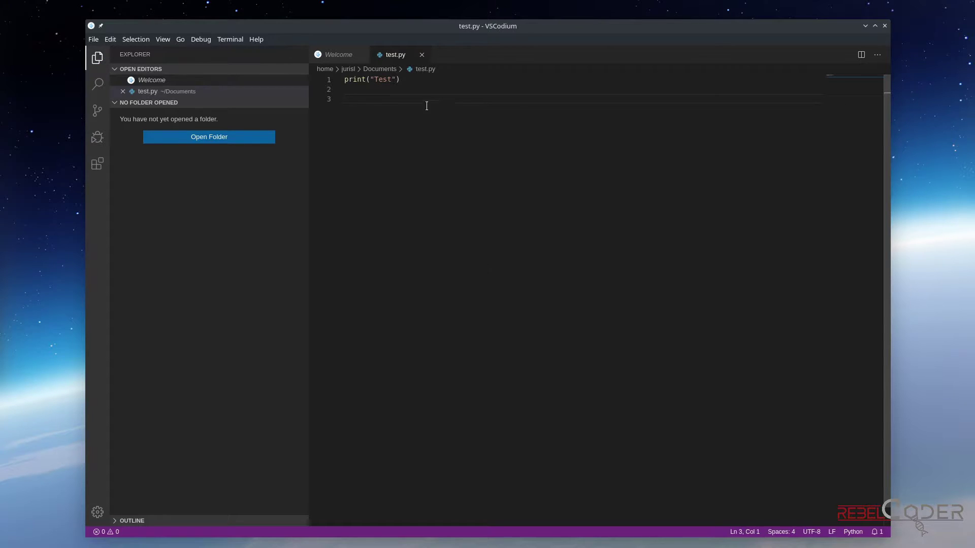
left_click(421, 55)
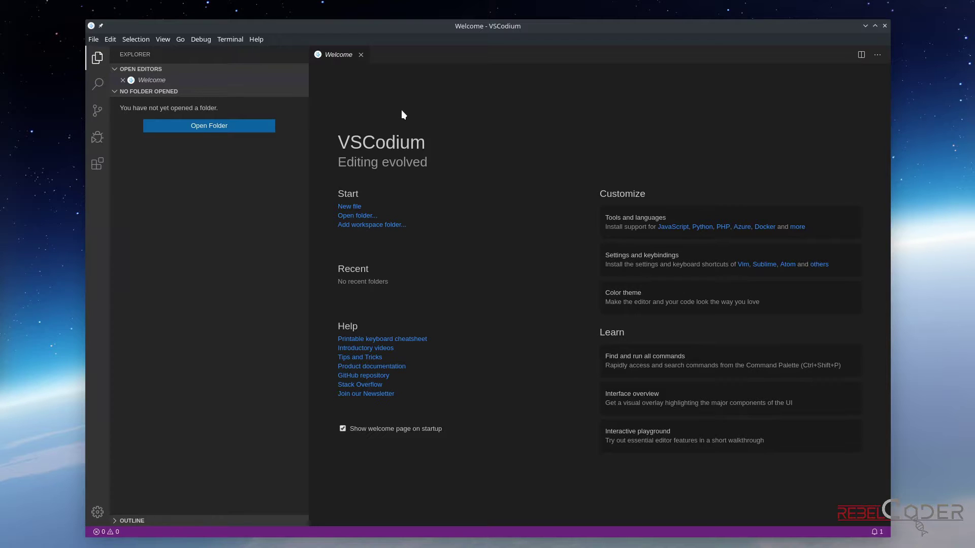
Step: Open the details of Microsoft's Python extension from the popular extensions and install it
key("ctrl+shift+e")
left_click(98, 164)
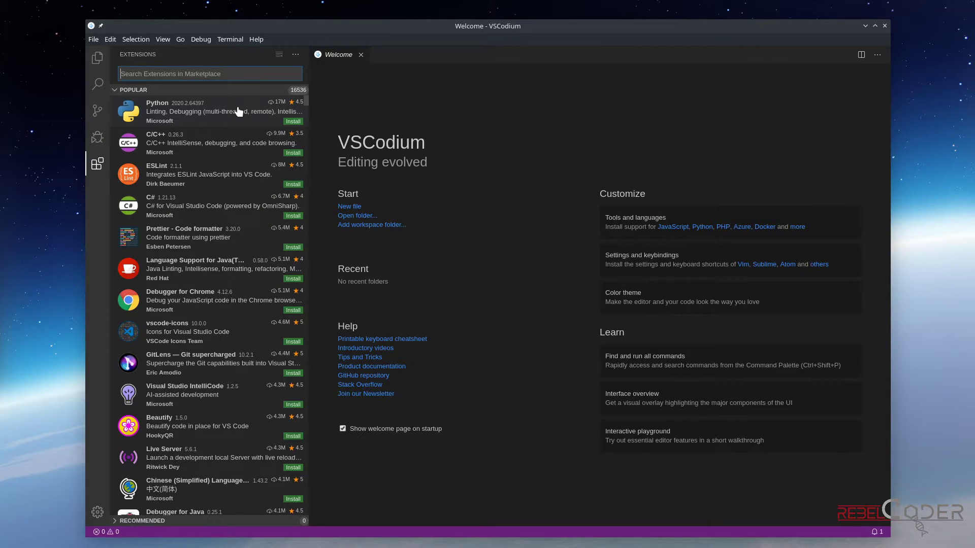
left_click(203, 110)
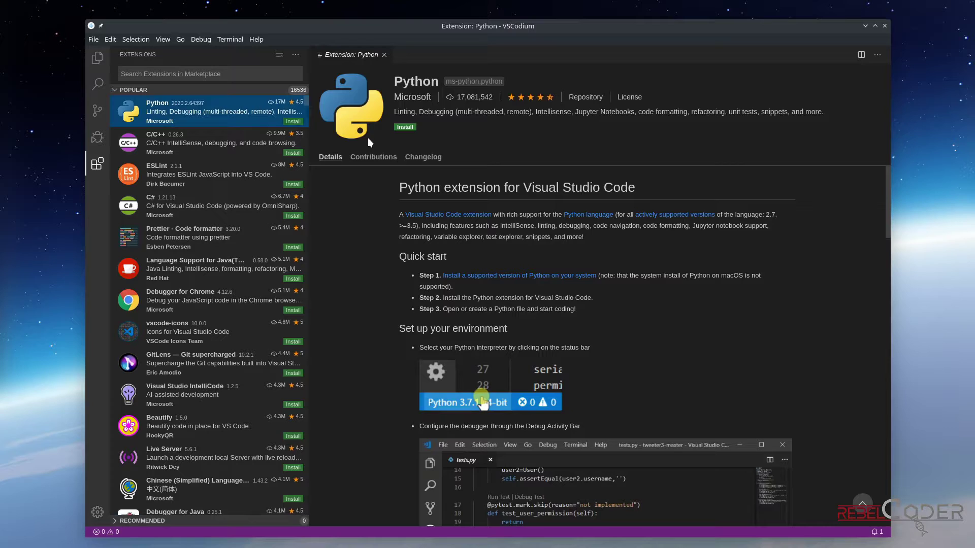
left_click(404, 127)
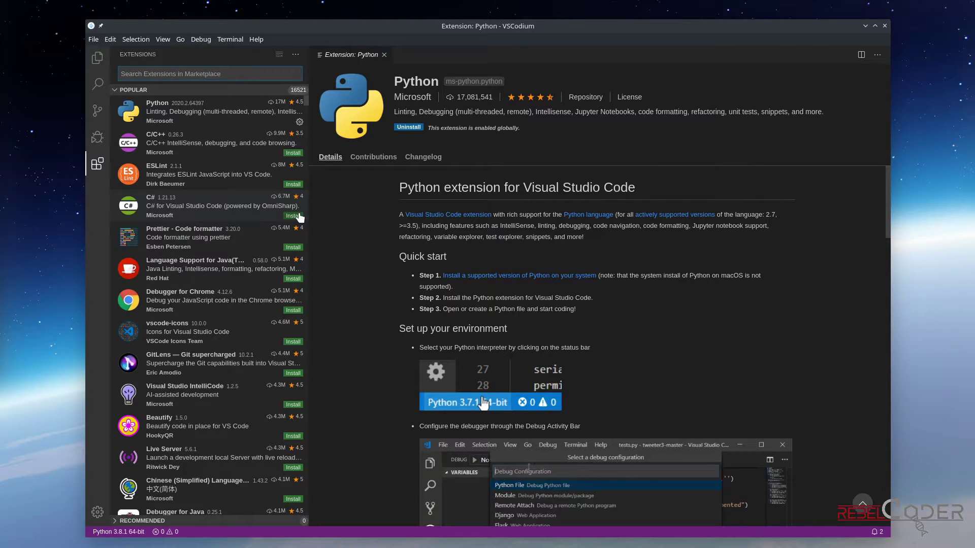
left_click(297, 53)
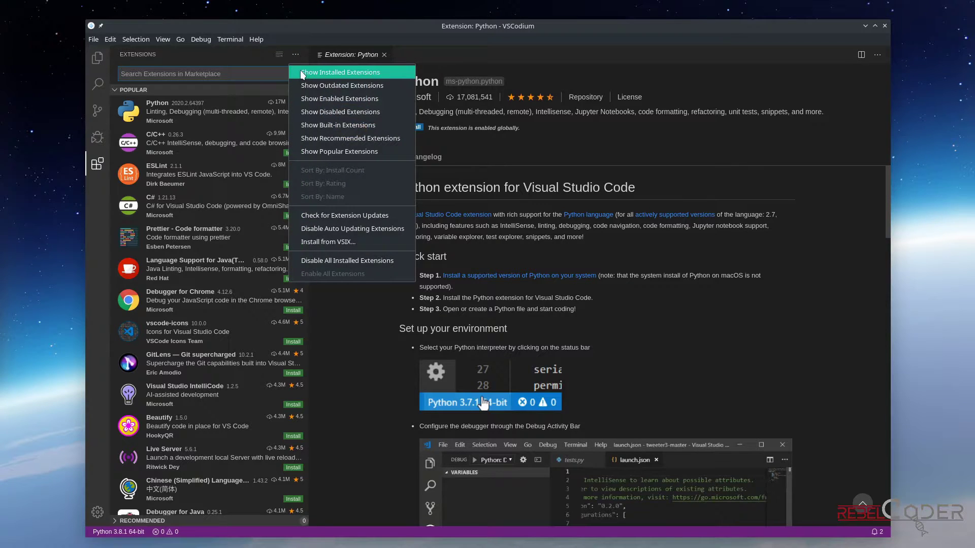
left_click(335, 73)
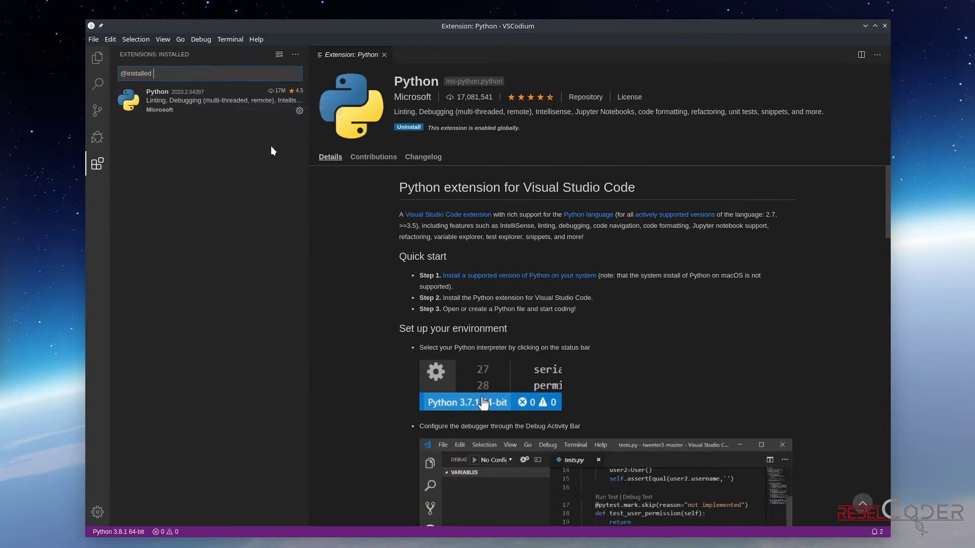
triple_click(141, 74)
key("BackSpace")
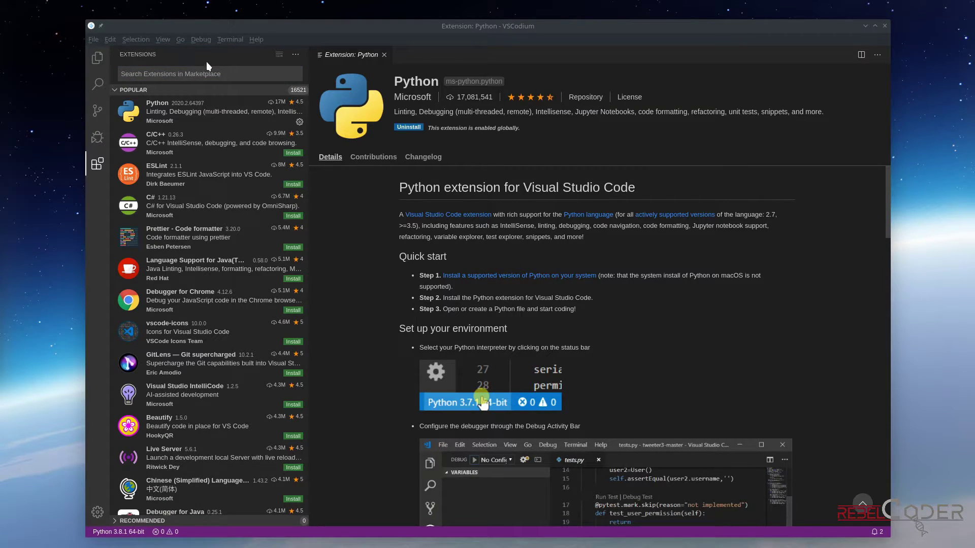
Step: Search the extensions for "code runn", install Code Runner, and close its details page
type("code ")
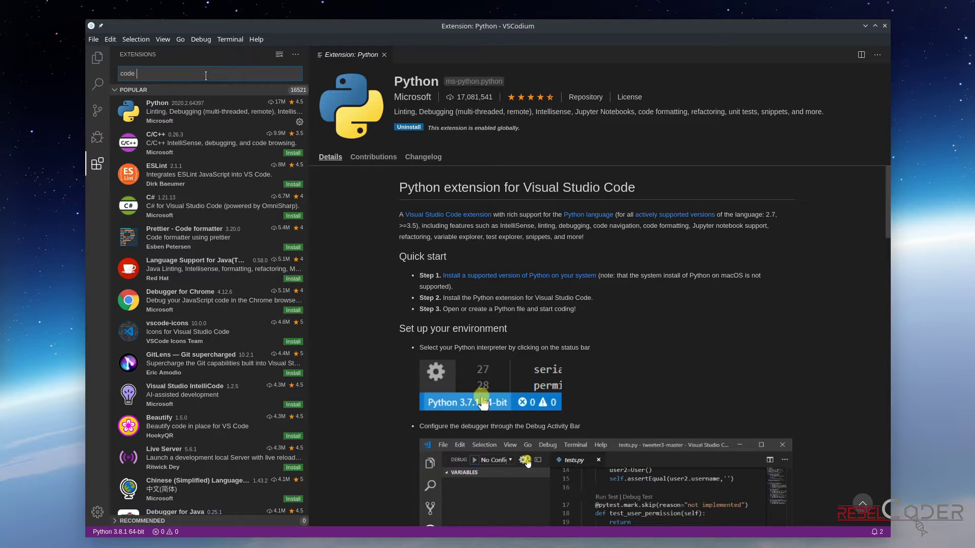
type("runn")
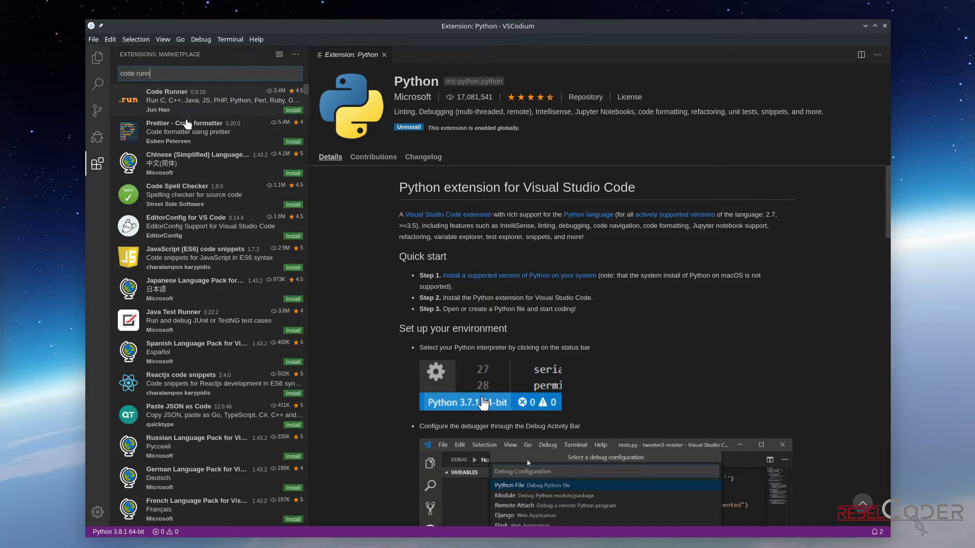
left_click(288, 110)
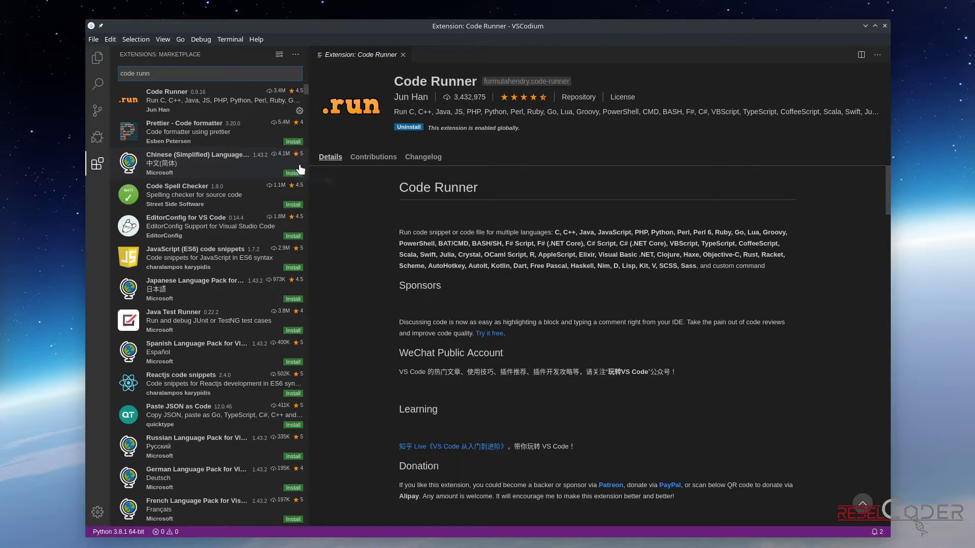
key("ctrl+shift+e")
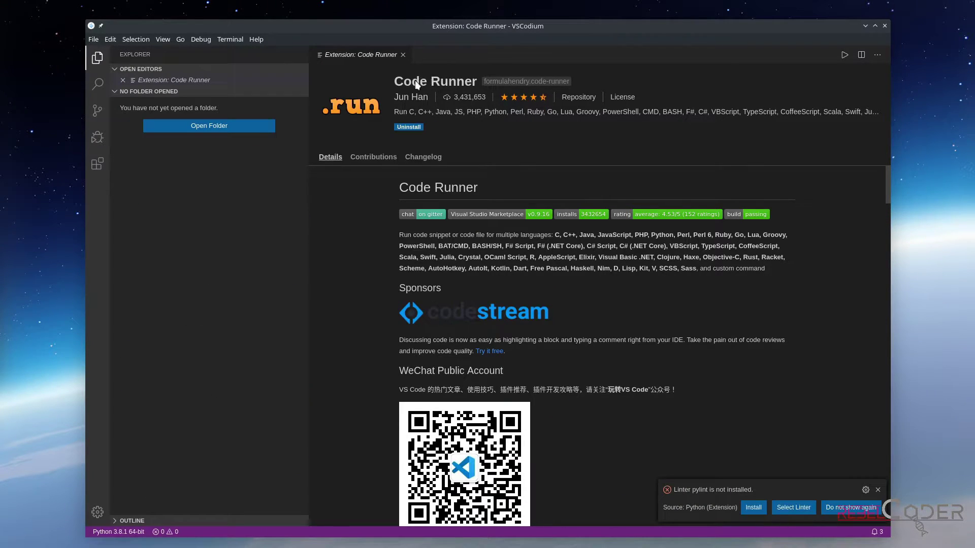
left_click(404, 55)
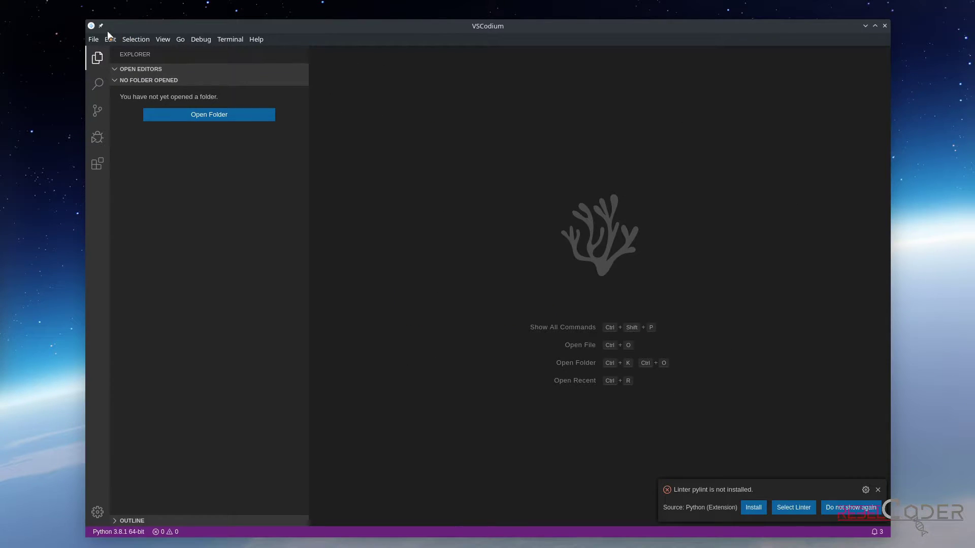
Step: Create a new file and save it as test_2.py in the Documents folder
left_click(91, 39)
left_click(107, 55)
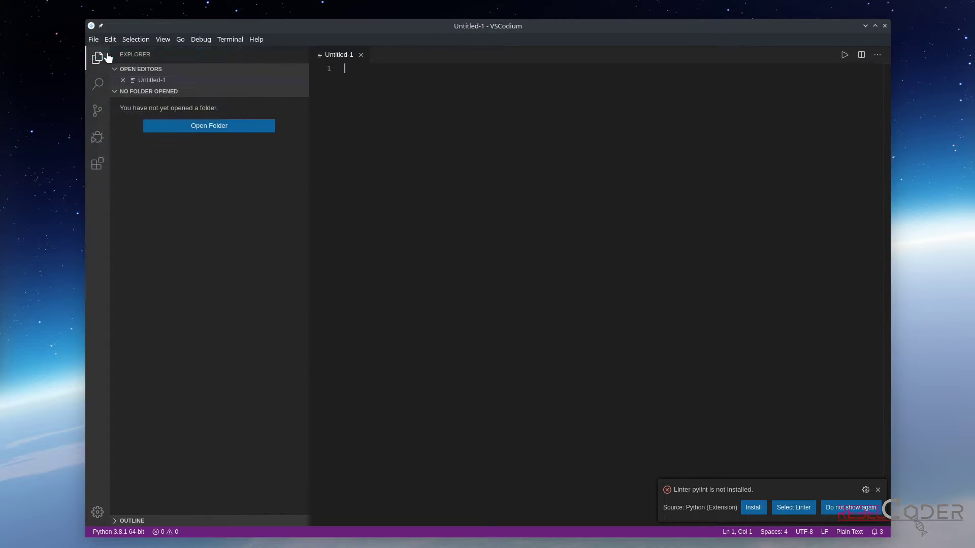
key("ctrl+s")
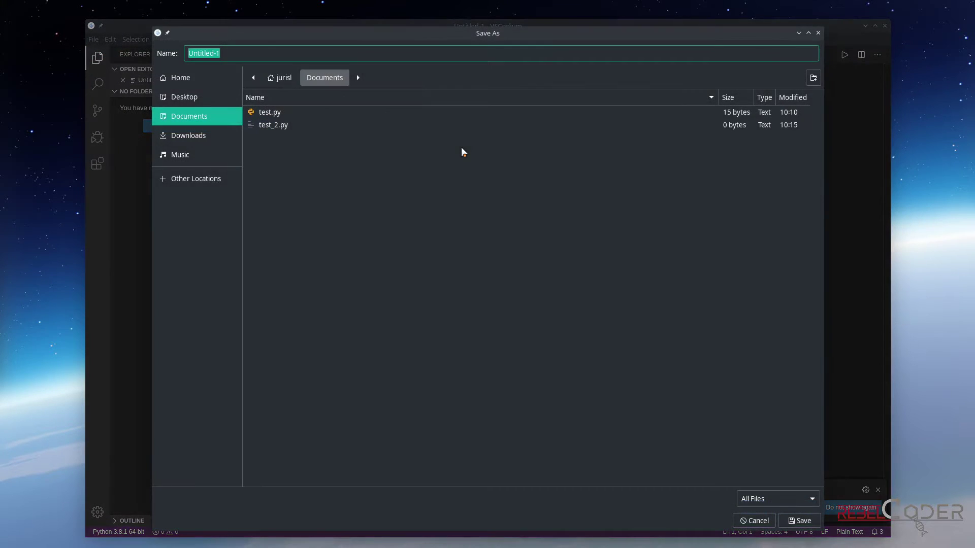
type("test_")
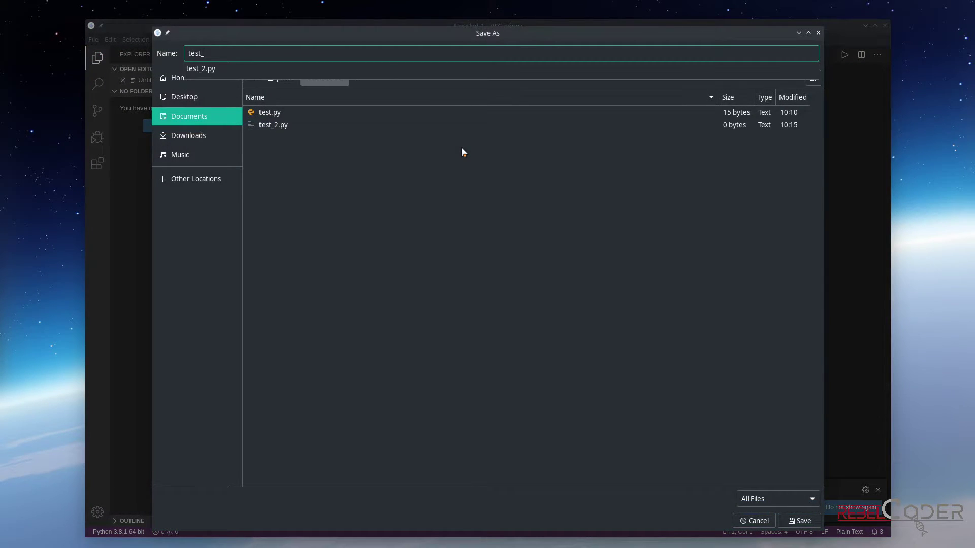
type("2.py")
key("Return")
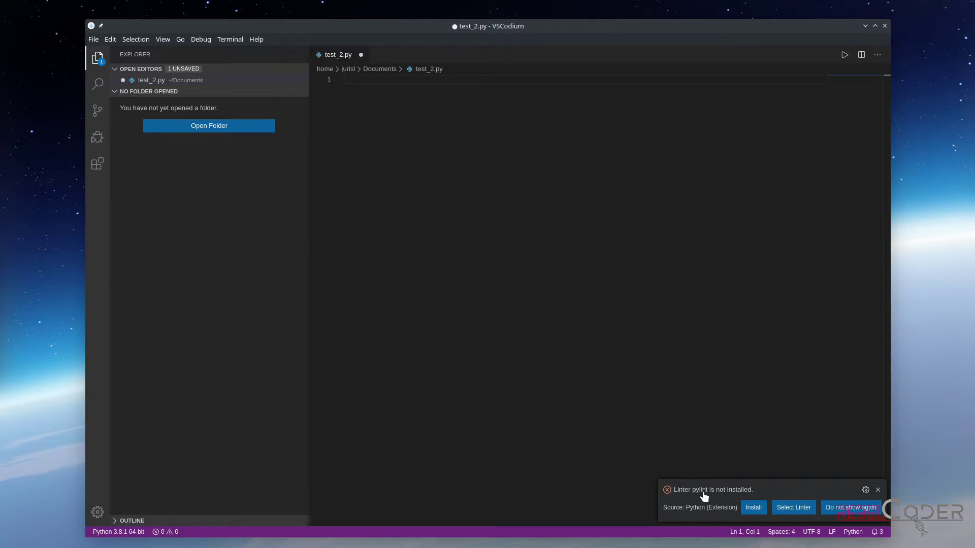
Step: Install the missing pylint linter and close the terminal when the installation finishes
left_click(753, 507)
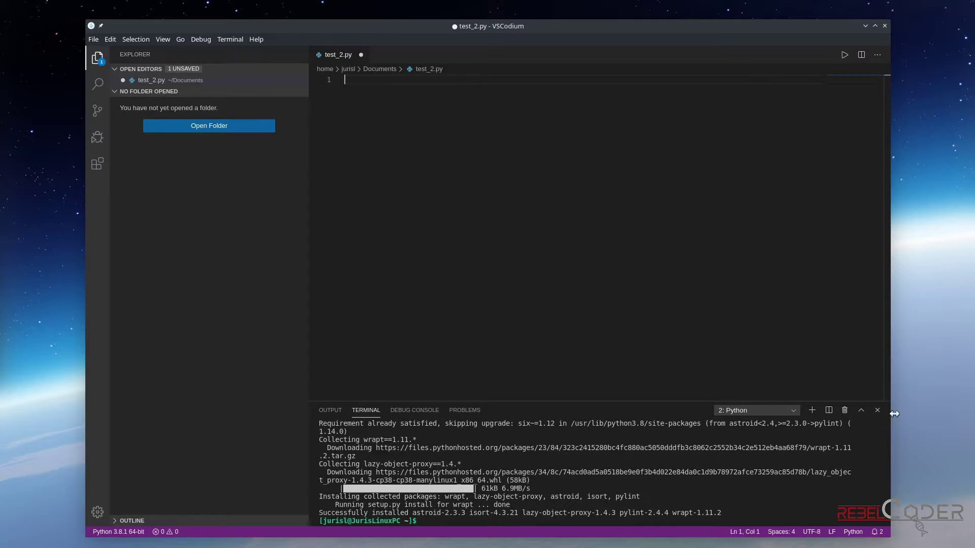
left_click(877, 410)
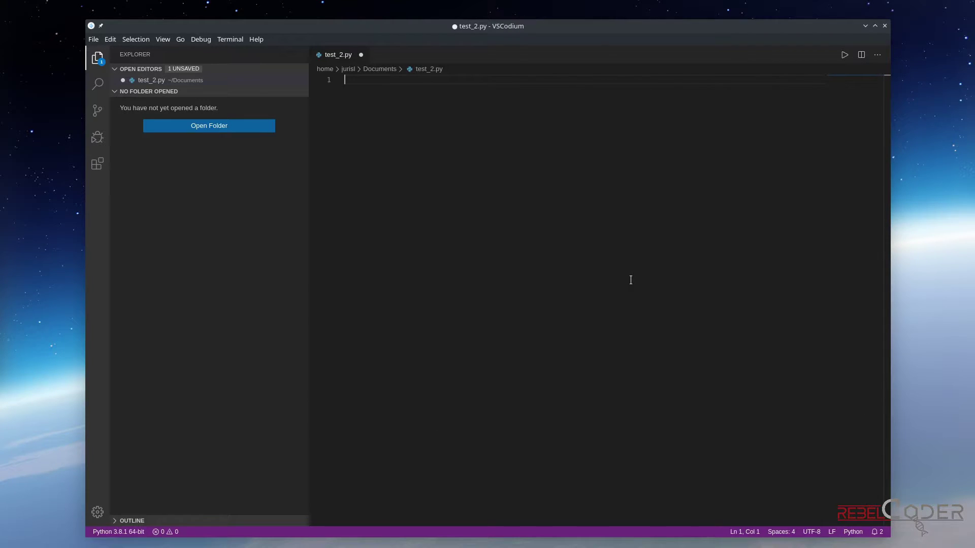
Step: Write print("Hello") on the first line of test_2.py and save the file
type("print")
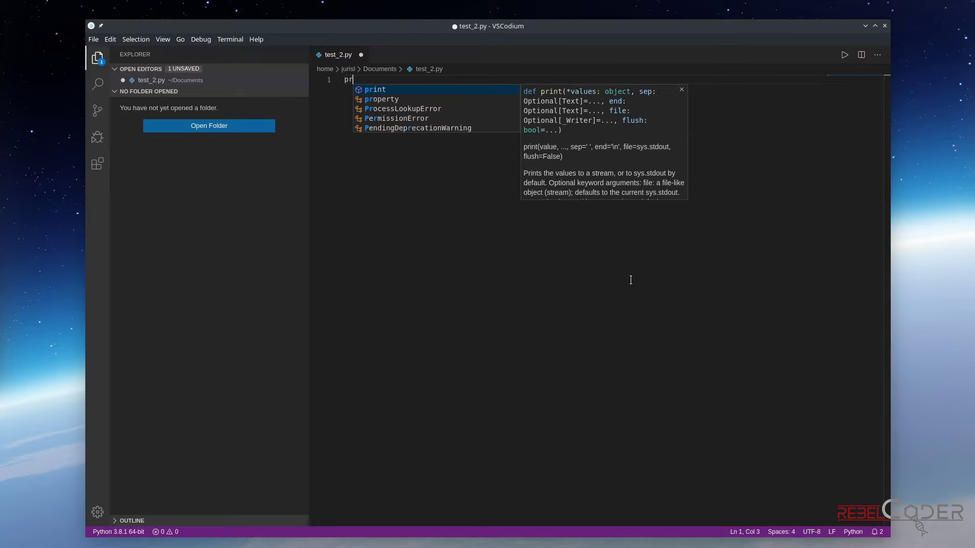
key("Return")
type("(\"Hello")
key("ctrl+s")
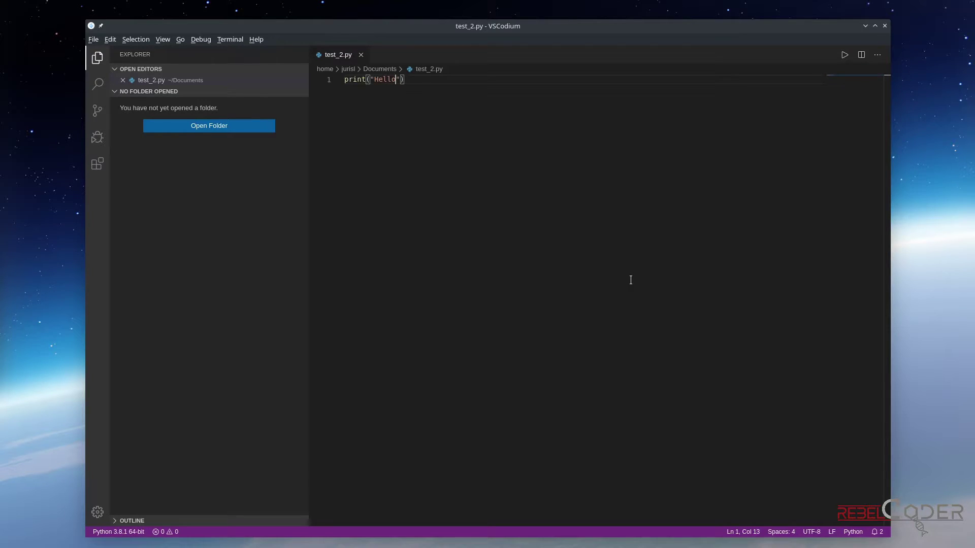
Step: Run test_2.py three times with Code Runner in an enlarged output area, and hide the output
key("ctrl+alt+n")
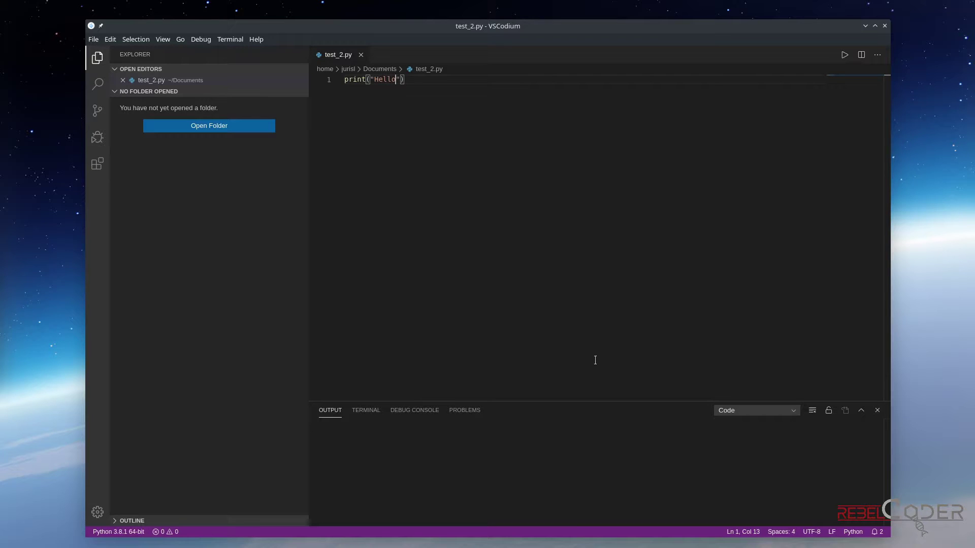
left_click_drag(623, 400, 637, 308)
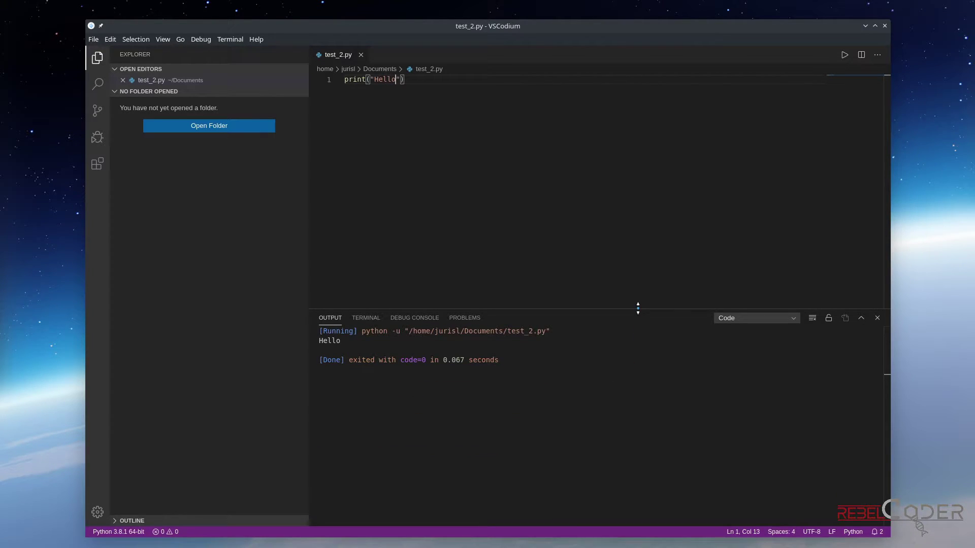
key("ctrl+alt+n")
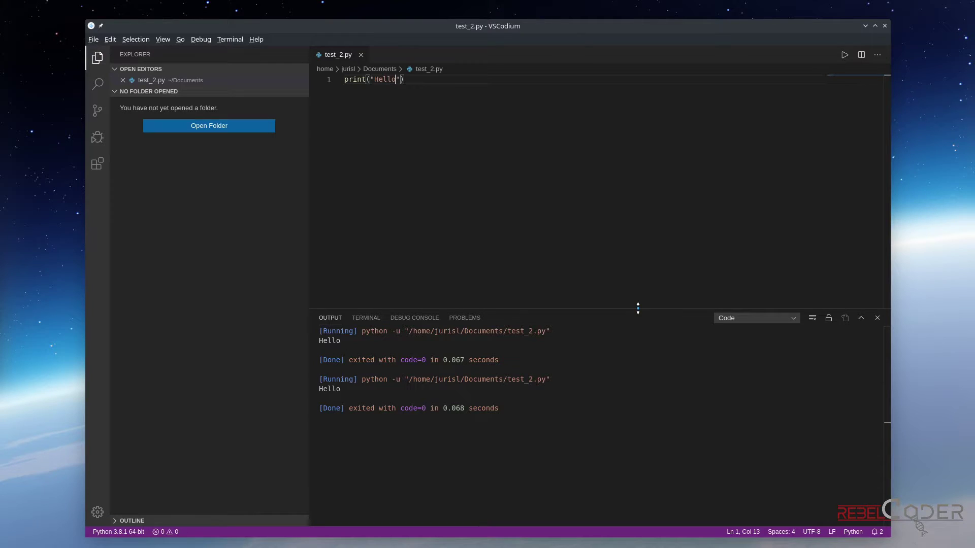
key("ctrl+alt+n")
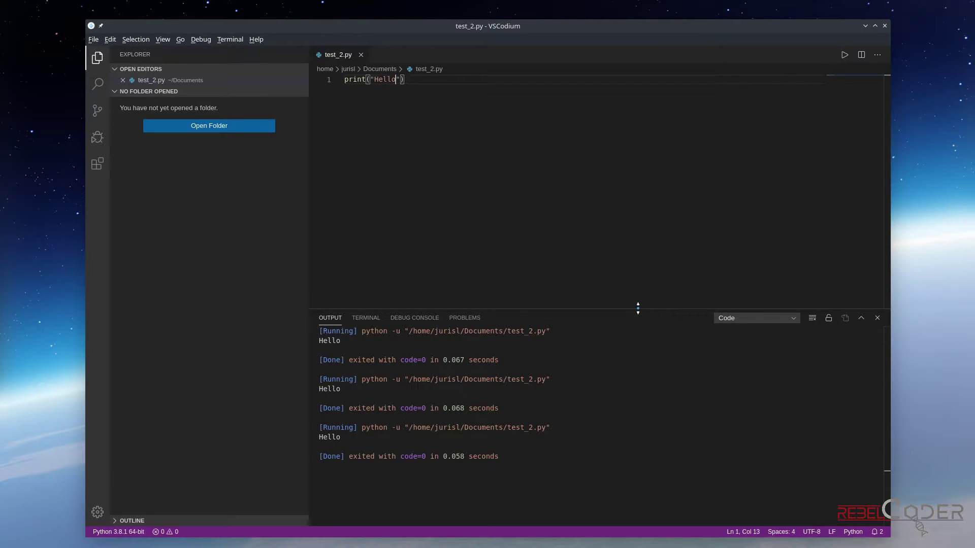
key("ctrl+j")
Step: Insert the for-loop snippet on line 3 as "for x in range(1, 5):" and save the file
left_click(563, 169)
key("Return")
key("Return")
type("for")
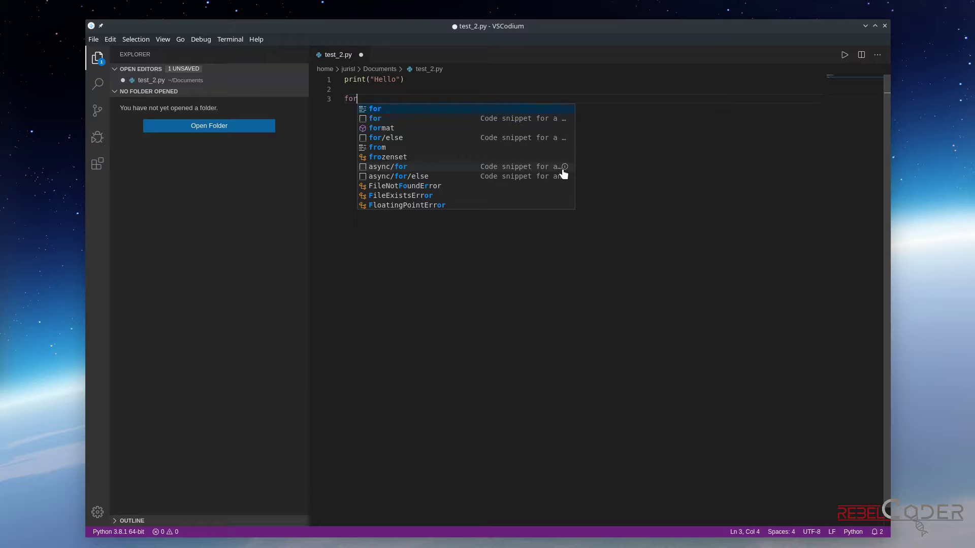
key("Return")
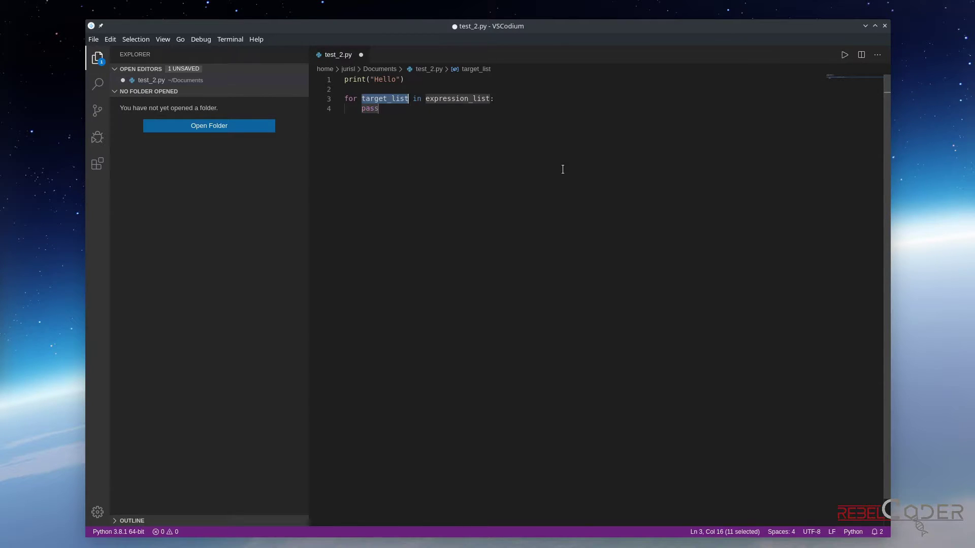
type("x")
key("Tab")
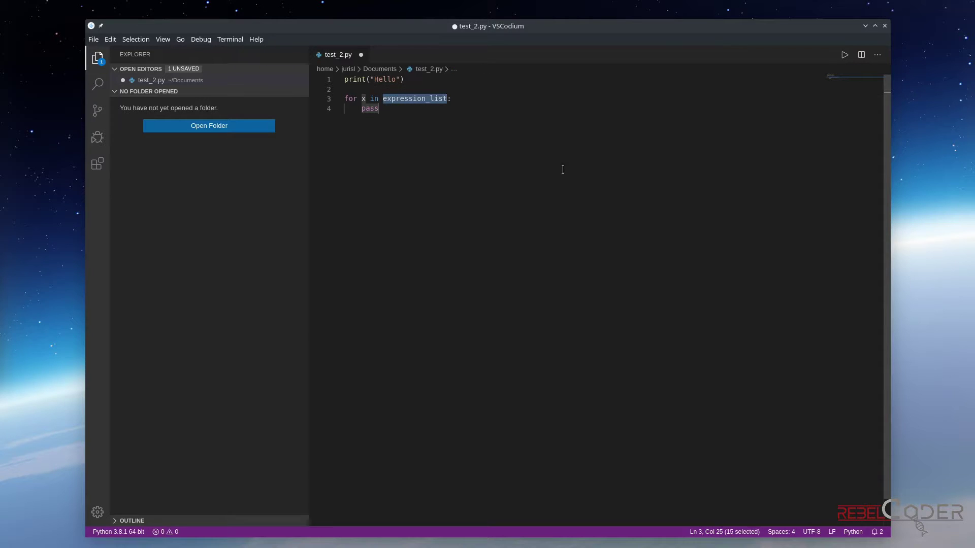
type("ra:")
key("Return")
type("(1, 5):")
key("ctrl+s")
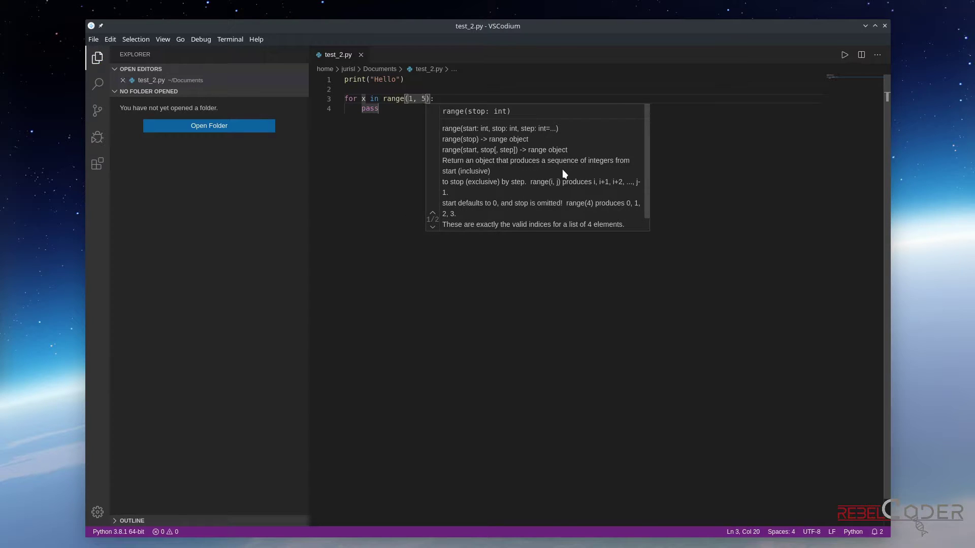
Step: Replace the loop's pass placeholder with print(x) and save test_2.py
key("Escape")
key("Tab")
key("BackSpace")
type("print")
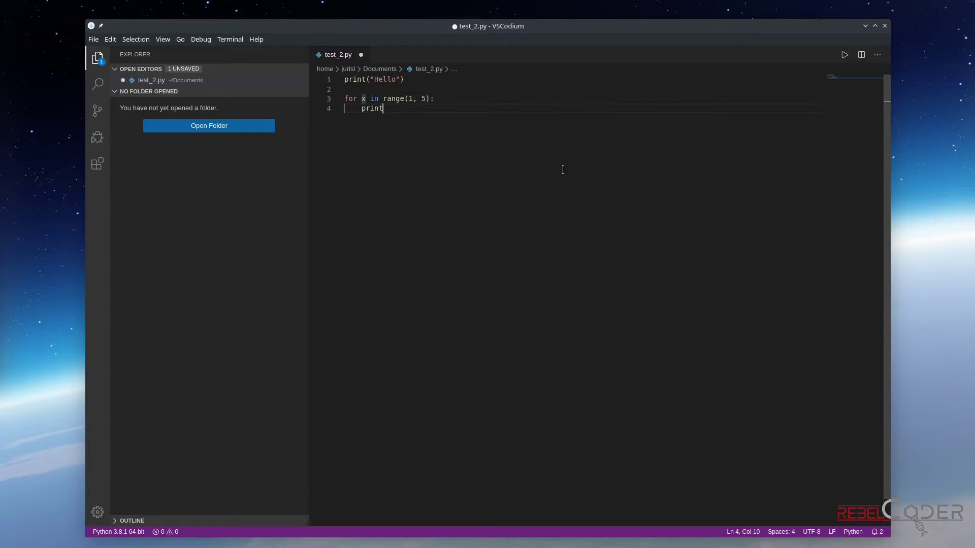
type("(x")
key("ctrl+s")
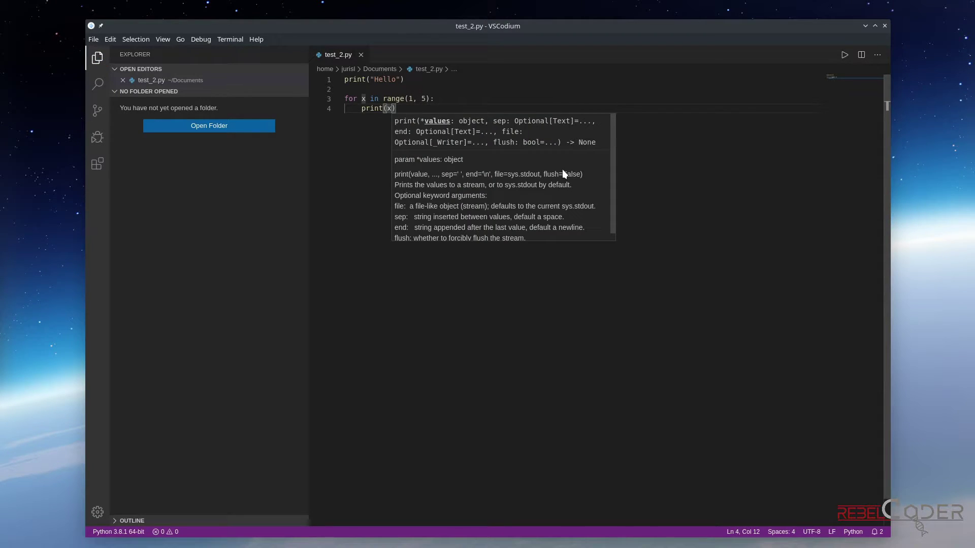
Step: Run test_2.py with Code Runner to check the loop's output, and close the output
key("ctrl+alt+n")
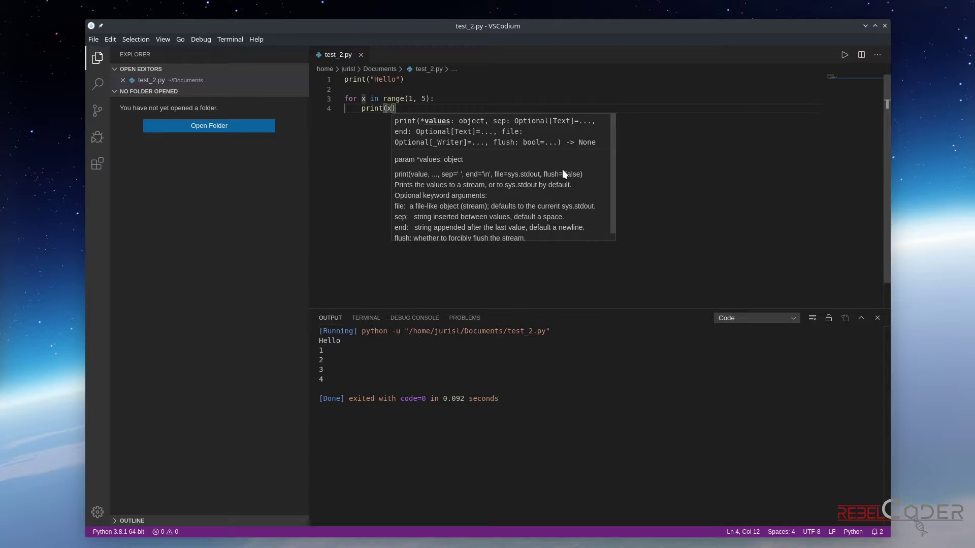
key("End")
left_click(876, 318)
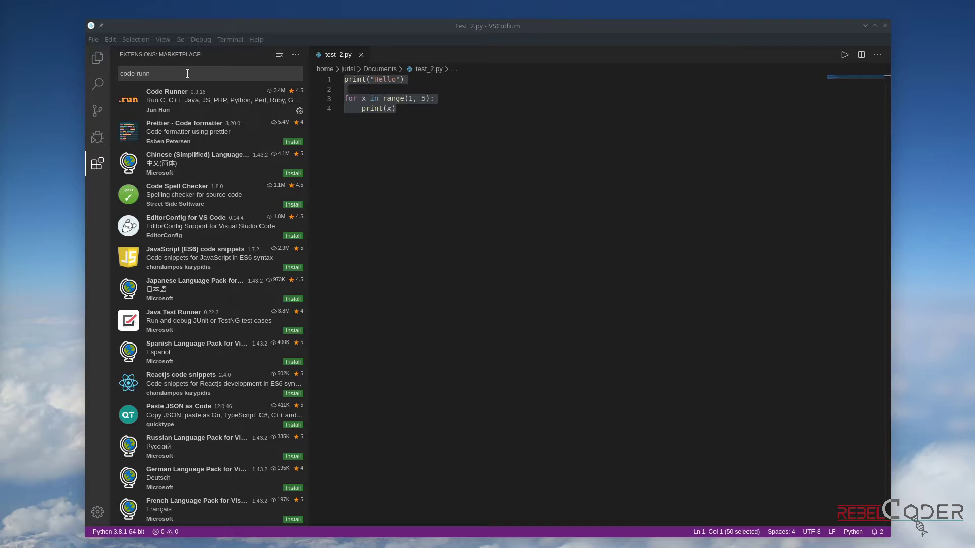
Step: Search the extensions for "bra" and install Bracket Pair Colorizer 2
key("ctrl+shift+x")
type("brac")
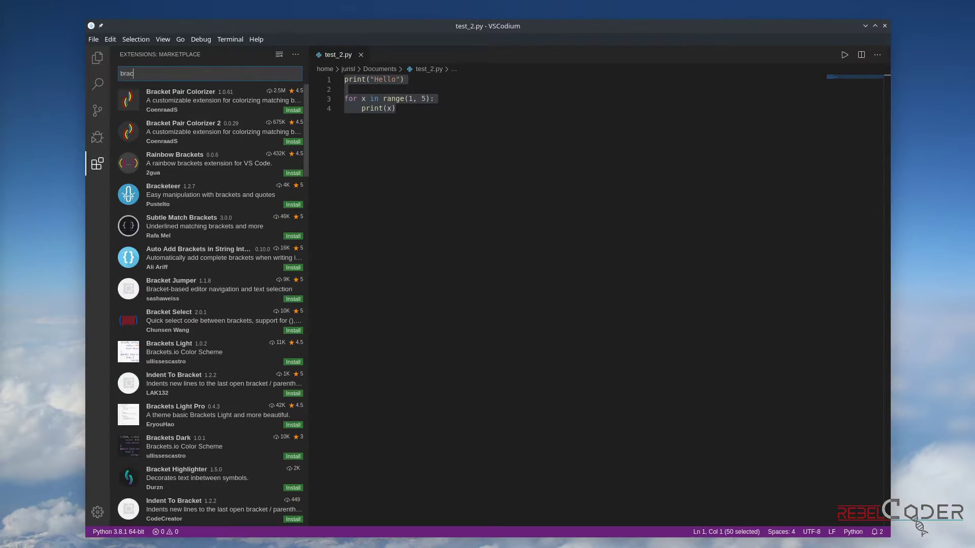
key("BackSpace")
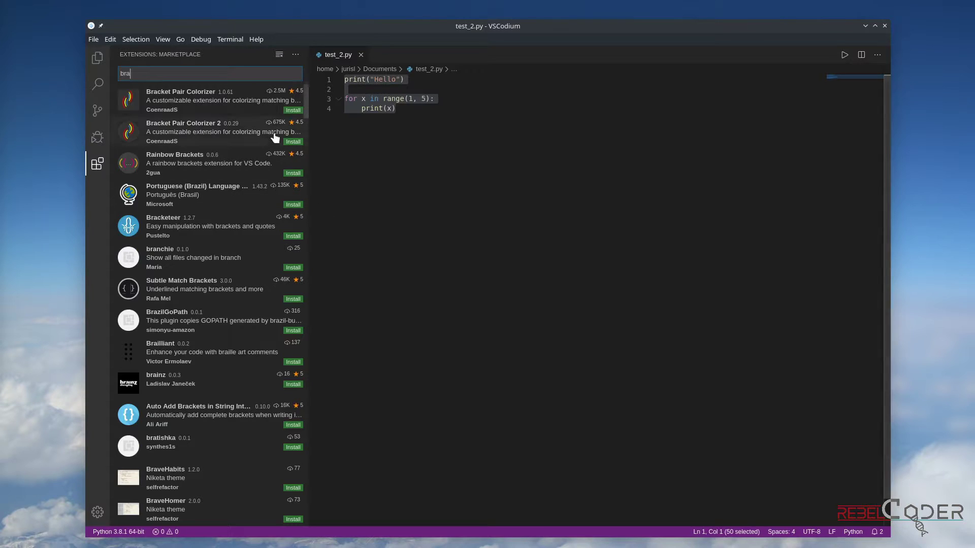
left_click(293, 143)
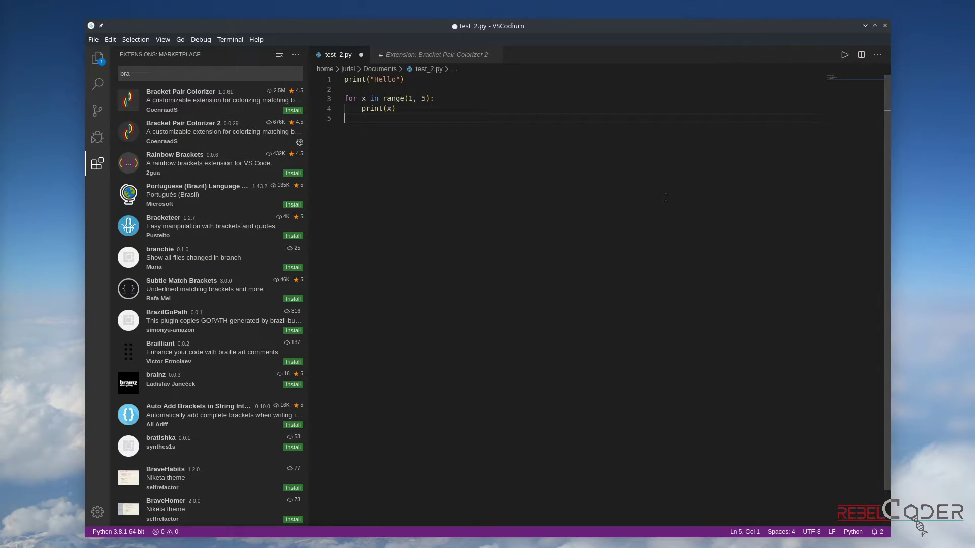
Step: Add a row of nested parentheses below the loop in test_2.py and move the cursor through them to test bracket colouring
key("Return")
type("((((")
key("Up")
key("Down")
key("Right")
key("Right")
key("Right")
key("Right")
key("Right")
key("Right")
key("Right")
key("End")
Step: Try nested curly braces on separate lines below the parentheses, and undo all the bracket test text
key("Return")
key("Return")
type("{")
key("Return")
type("{")
key("Return")
type("{")
key("Return")
key("Down")
key("Up")
key("Up")
key("Down")
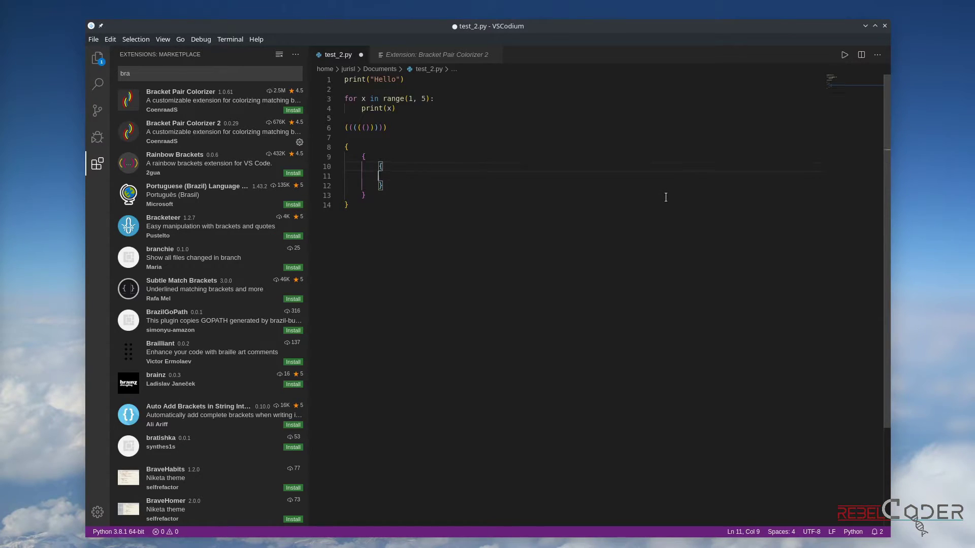
key("Tab")
type("{")
key("Return")
type("[")
key("Return")
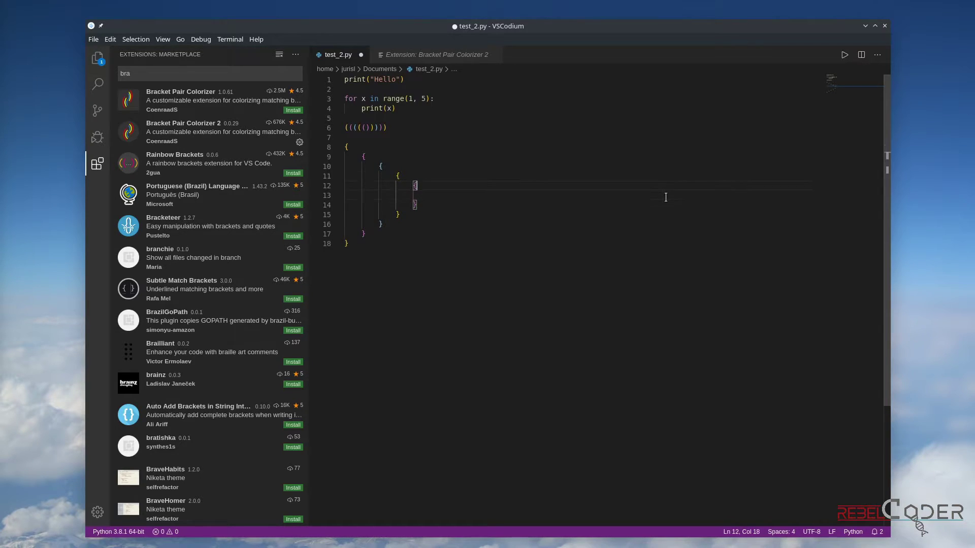
key("ctrl+z")
Step: Search the extensions for "highli", install Highlight Line, and return to test_2.py
left_click(183, 75)
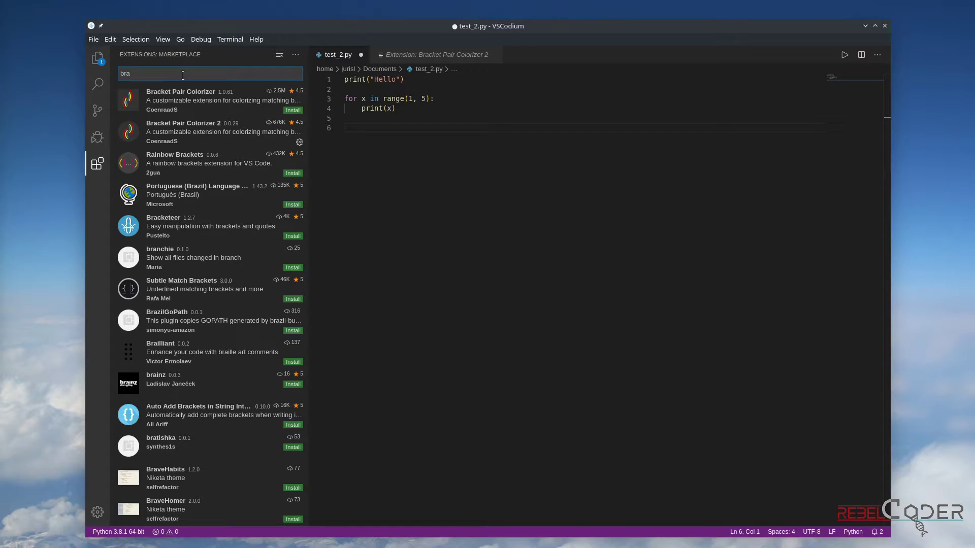
type("highli")
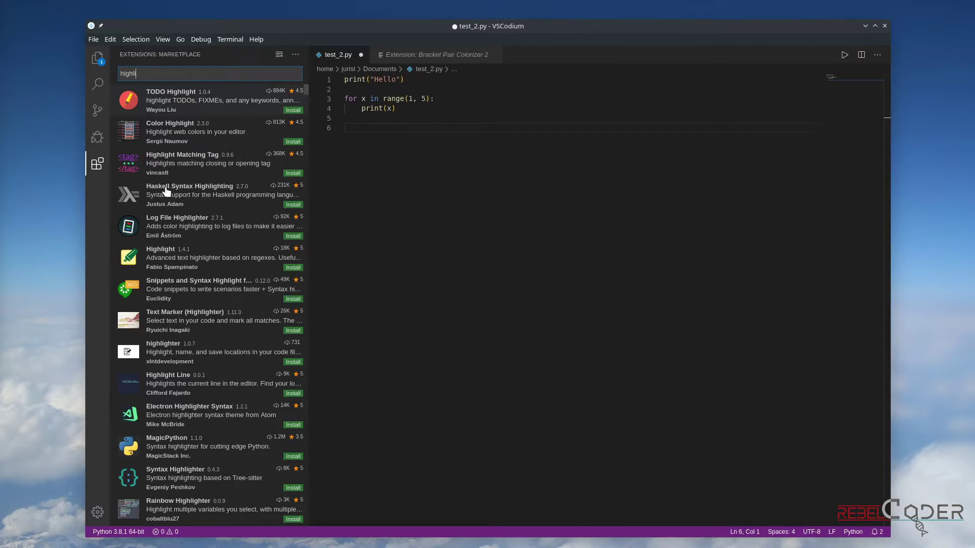
left_click(292, 393)
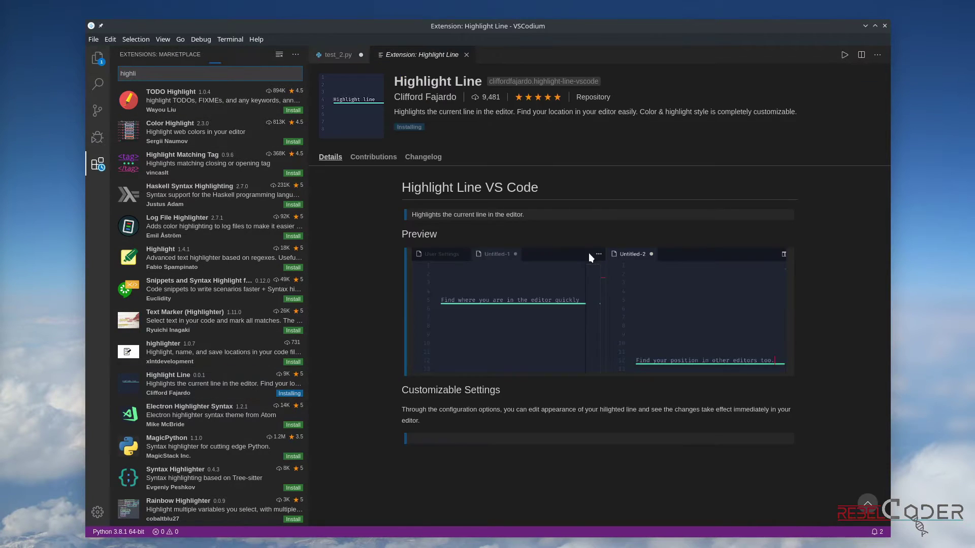
left_click(336, 55)
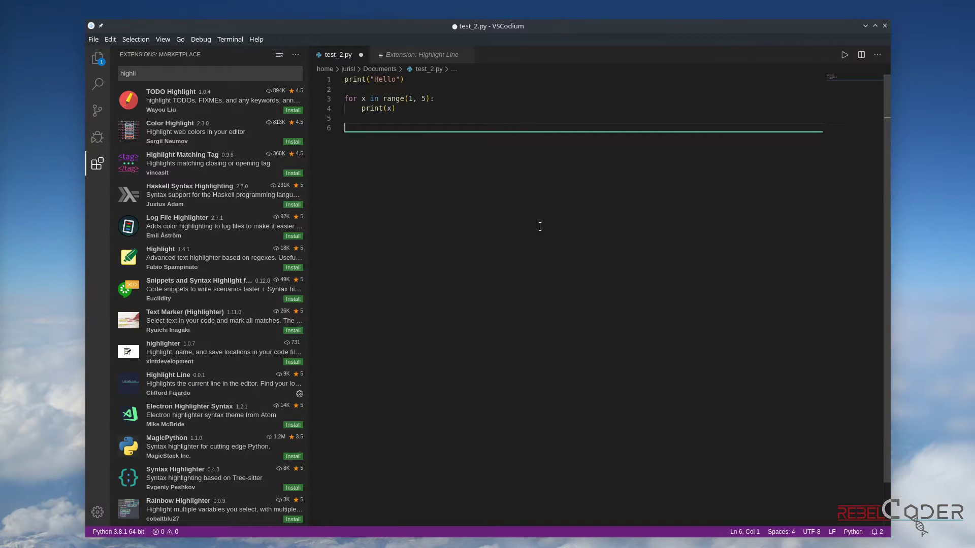
Step: Move the cursor up and down through the lines of test_2.py to examine the current-line highlighting
key("Up")
key("Up")
key("Up")
key("Up")
key("Down")
key("Down")
key("Down")
key("Down")
key("Up")
key("Up")
key("Up")
key("Up")
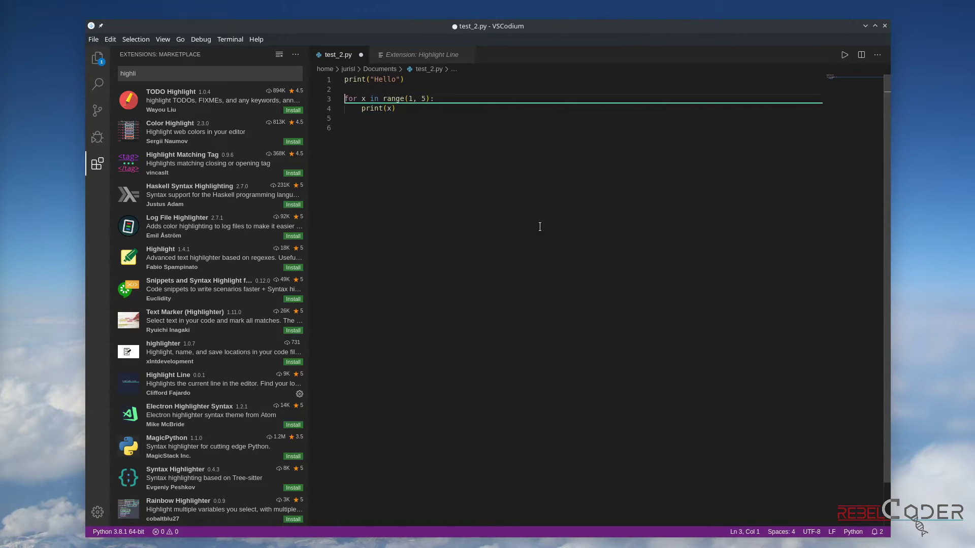
Step: Step the cursor repeatedly between the for line and the empty last line of test_2.py to check the current-line underline
key("Down")
key("Down")
key("Down")
key("Down")
key("Up")
key("Up")
key("Up")
key("Up")
key("Down")
key("Down")
key("Down")
key("Down")
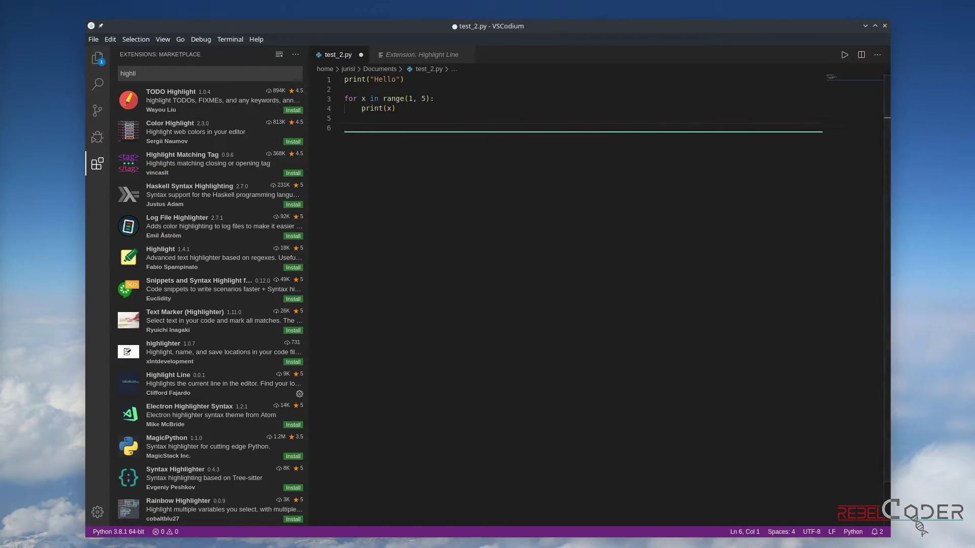
Step: Search the extensions for "trail", install Trailing Spaces, and return to test_2.py
key("ctrl+shift+x")
type("trail")
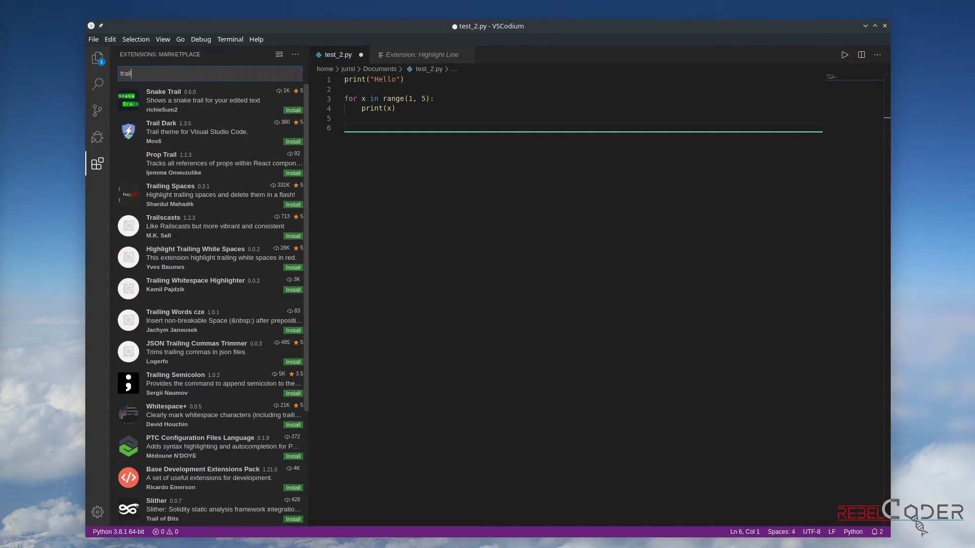
left_click(293, 205)
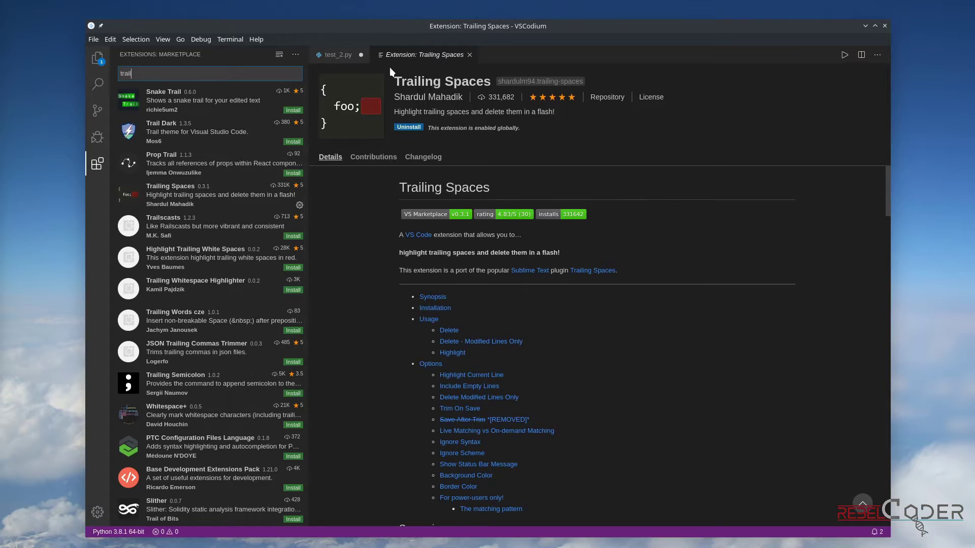
left_click(337, 54)
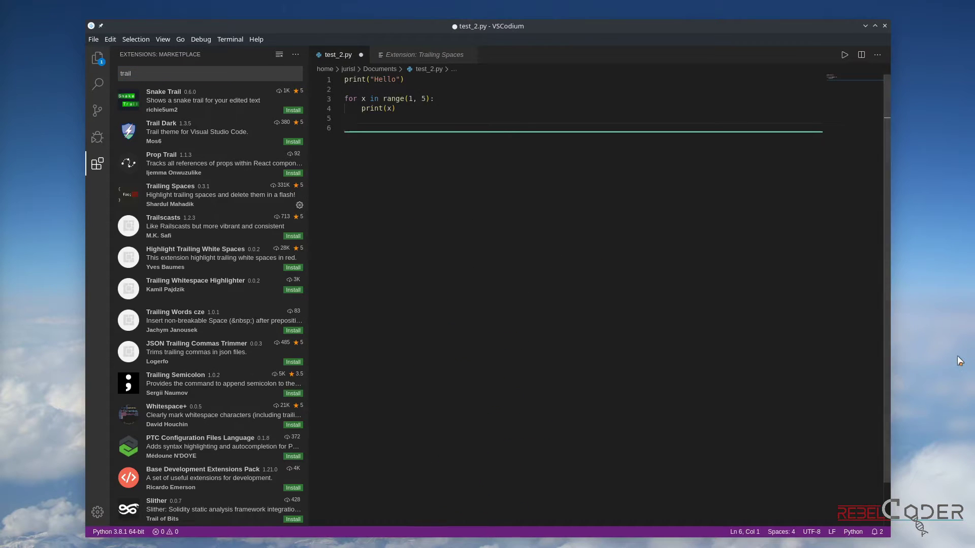
Step: Add trailing spaces after print(x) and on the line below, and enter the filler text "aksdl;kasd" a few lines further down
key("End")
key("Return")
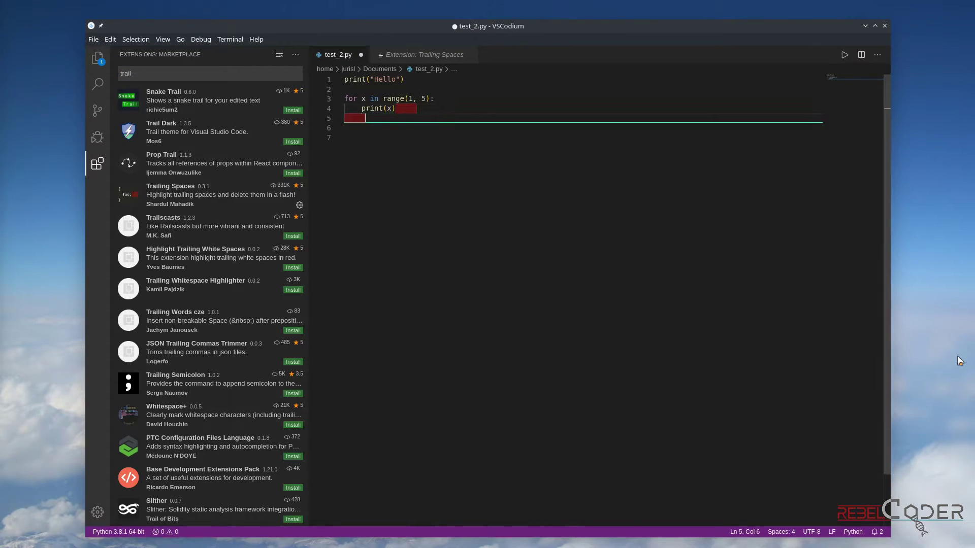
key("Return")
key("Return")
key("Return")
type("aksdl;kasd")
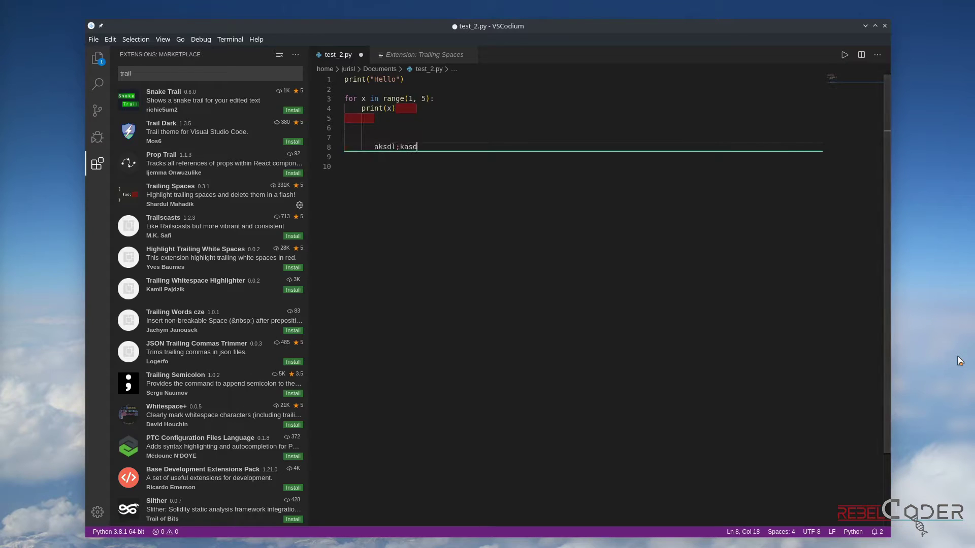
Step: Undo the filler text below the loop and run test_2.py
key("ctrl+a")
key("ctrl+z")
key("ctrl+alt+n")
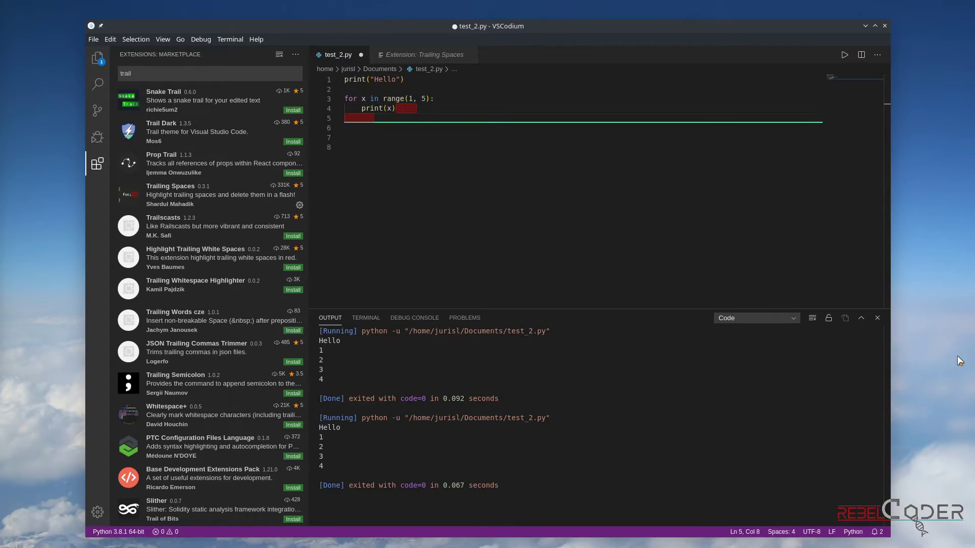
Step: Search the extensions for "vsdcode great", install VSCode Great Icons, and apply its file icon theme
key("ctrl+shift+x")
key("shift+Home")
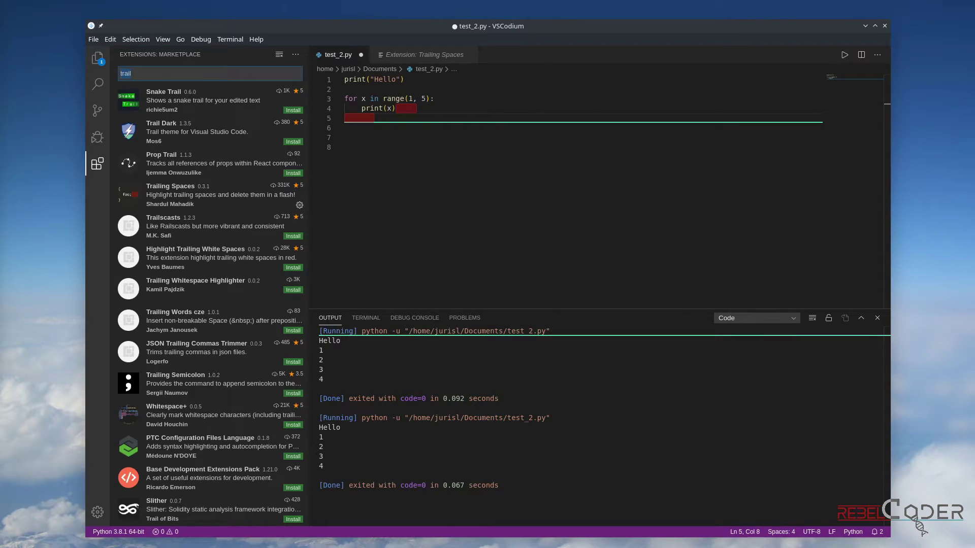
type("vsdcode gre")
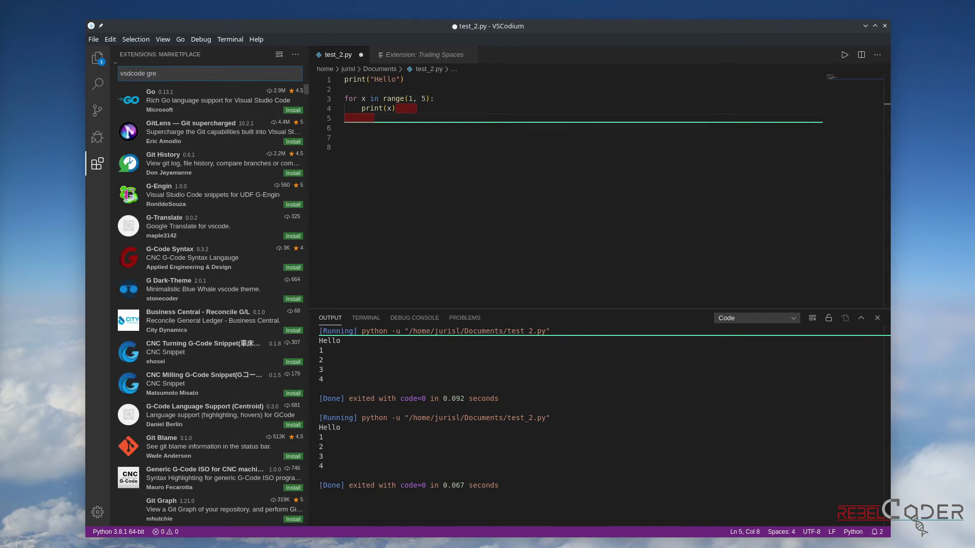
type("at")
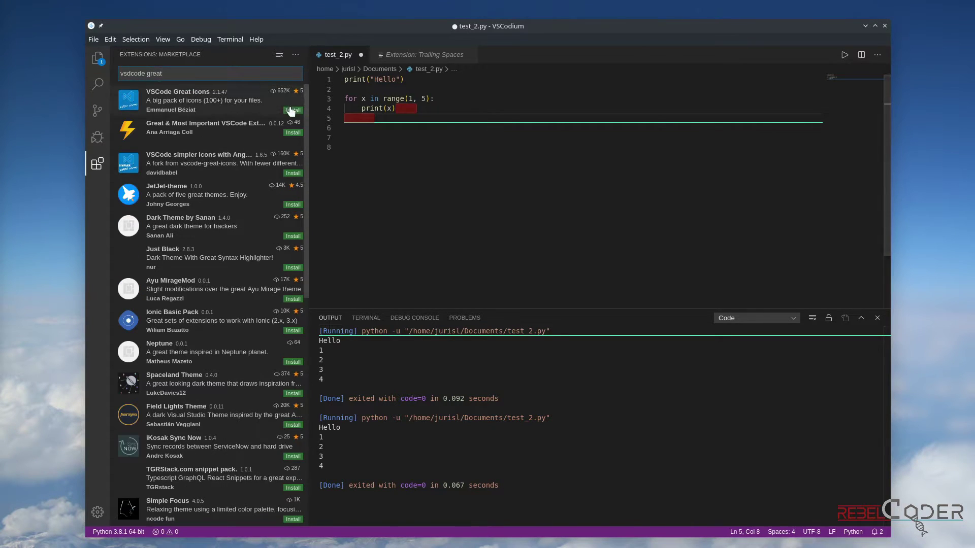
left_click(372, 69)
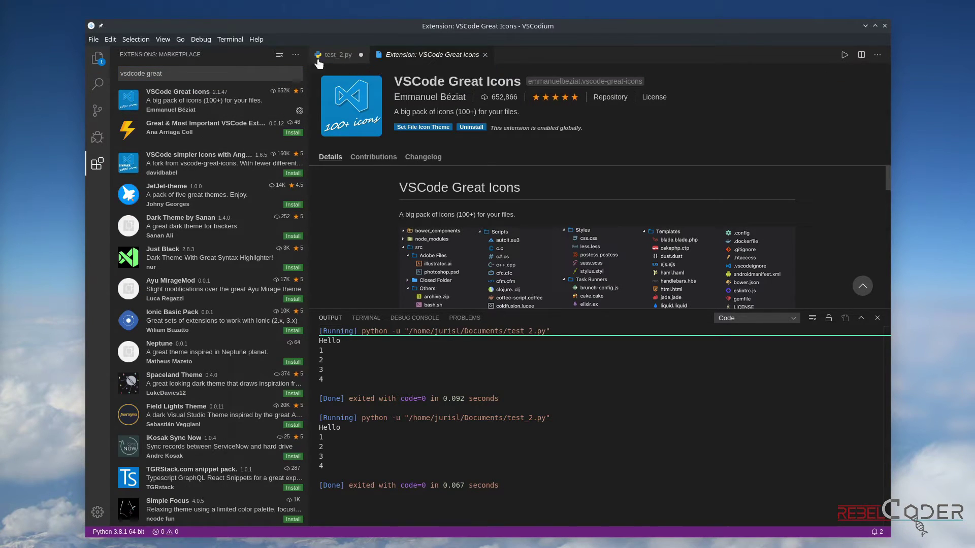
Step: Hide the run output and show the open files in the file explorer with their icons
key("ctrl+j")
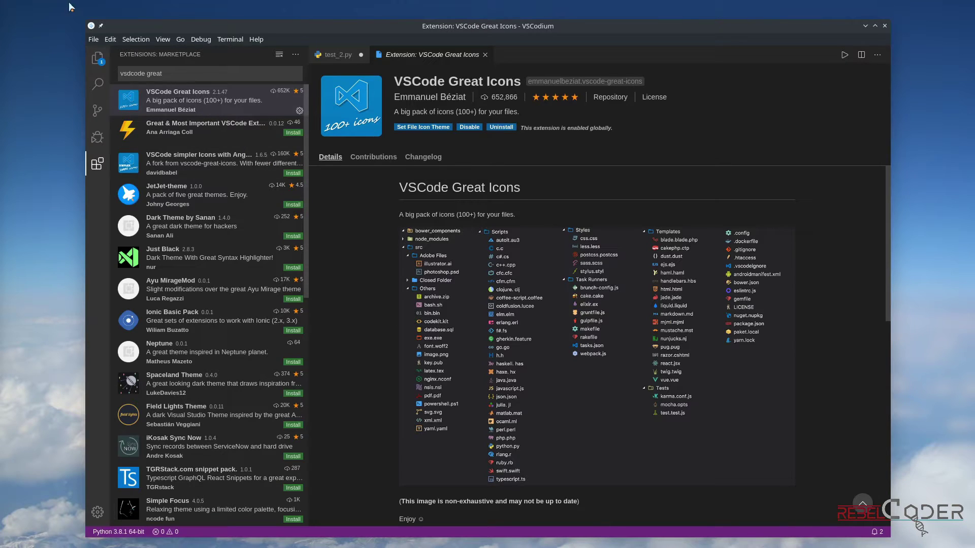
left_click(97, 58)
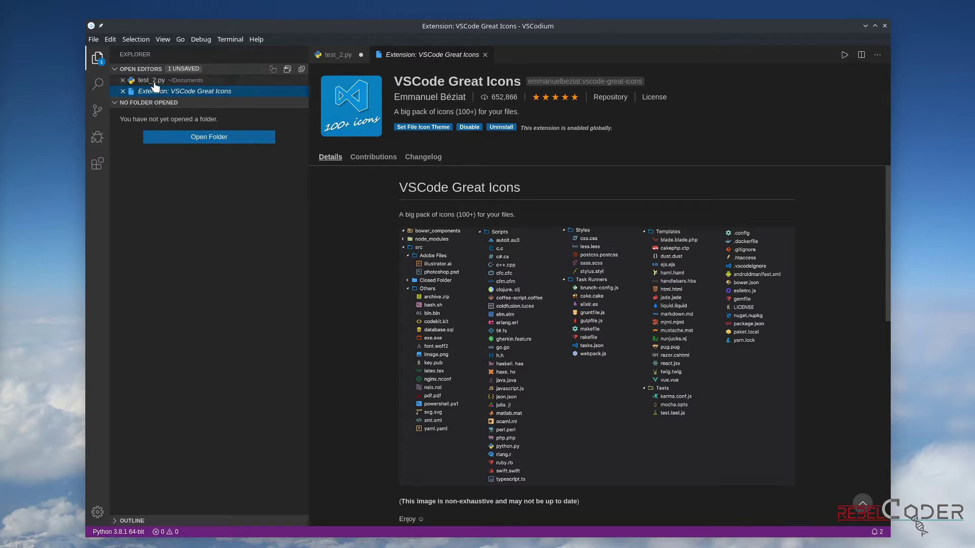
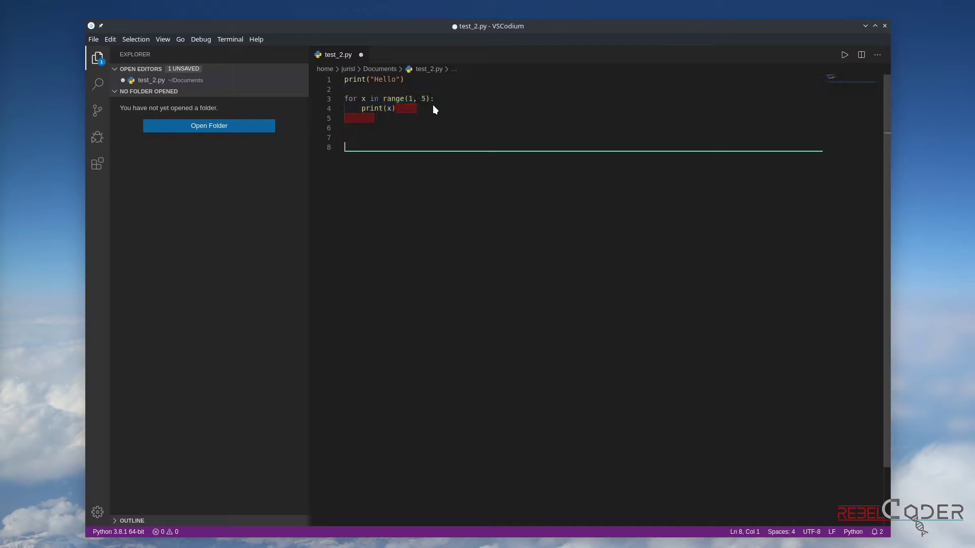
Step: Misalign the for loop in test_2.py by adding extra leading spaces to its two lines
key("Up")
key("Up")
key("Up")
key("Up")
key("Up")
key("Down")
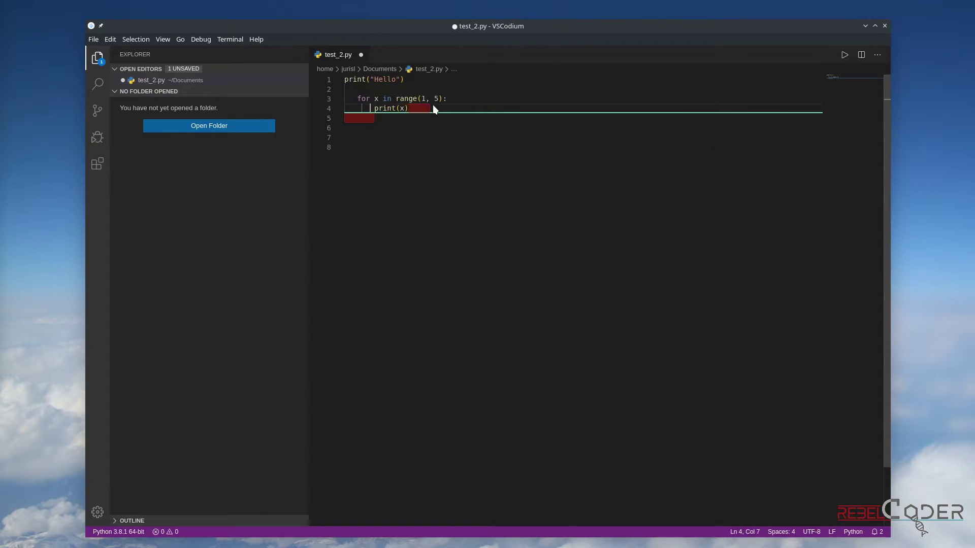
Step: Copy the two misaligned loop lines and paste them as a second loop below the first one
key("Up")
key("Up")
key("Up")
key("Home")
key("Down")
key("Down")
key("shift+Down")
key("shift+Down")
key("ctrl+c")
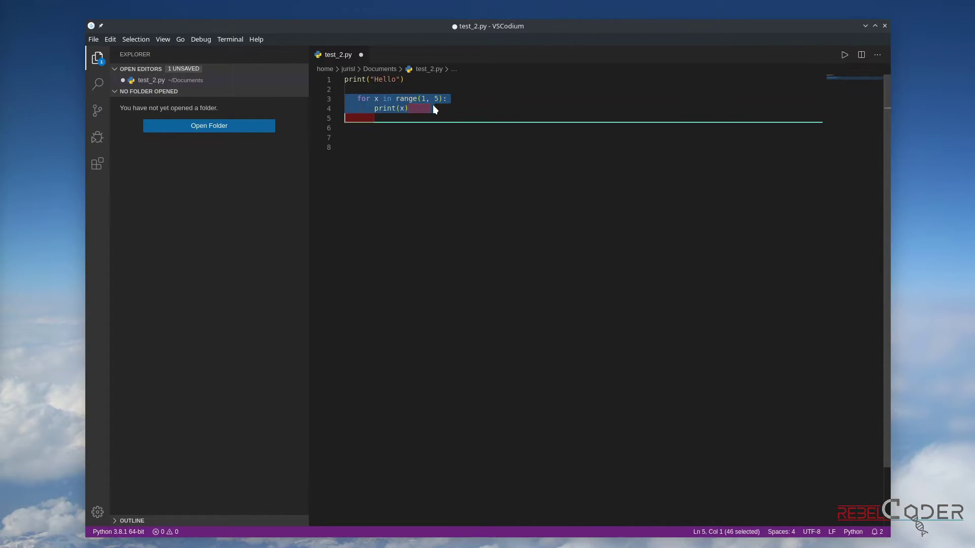
key("End")
key("Return")
key("Return")
key("ctrl+v")
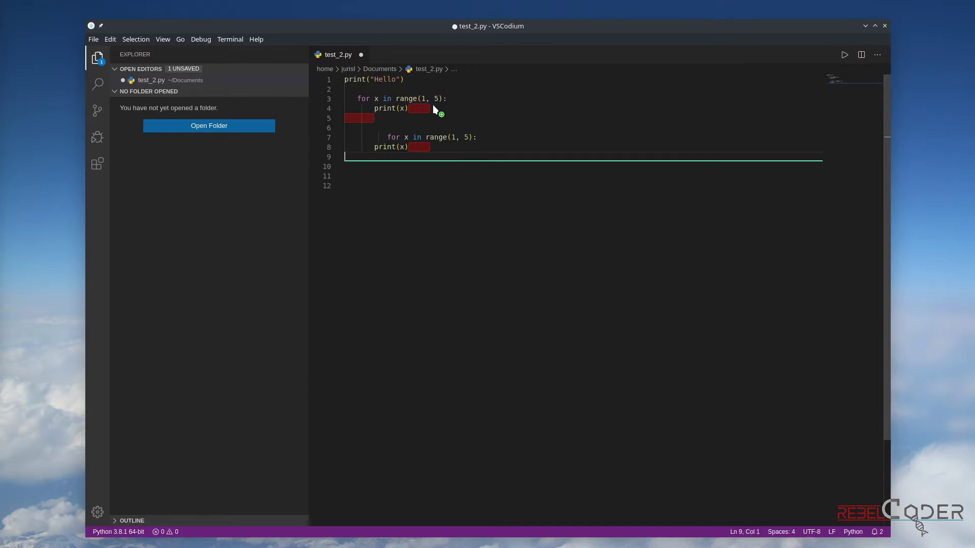
Step: Save test_2.py and run the badly indented code several times
key("ctrl+s")
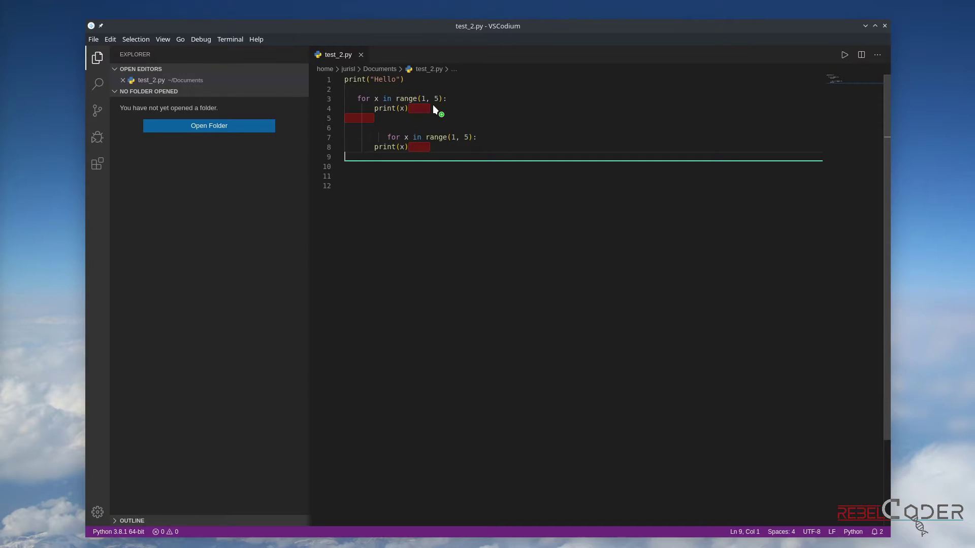
key("ctrl+alt+n")
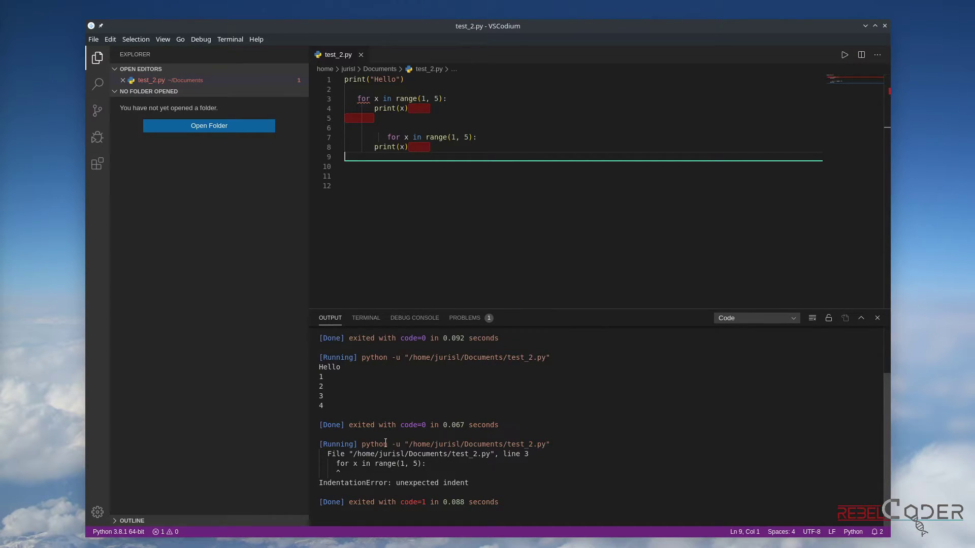
key("ctrl+alt+n")
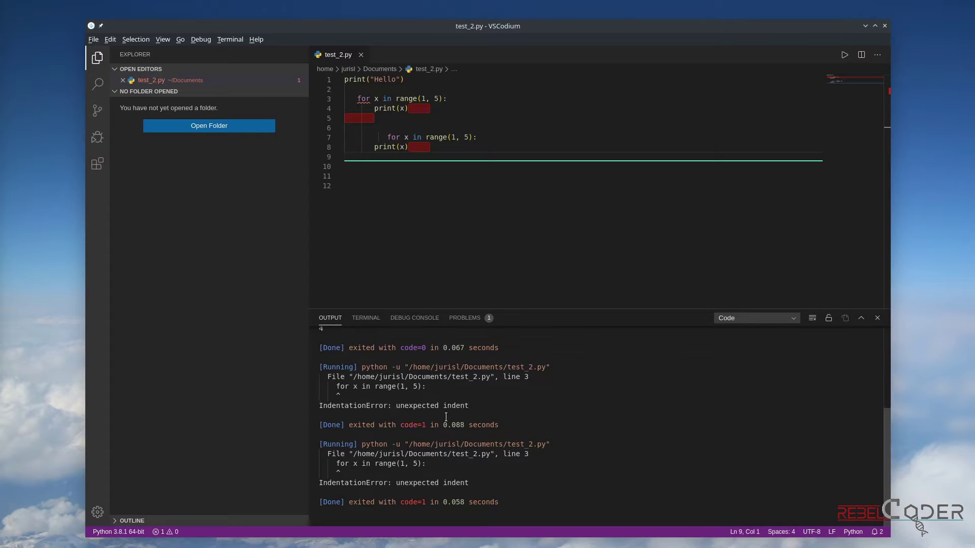
left_click(396, 185)
key("ctrl+alt+n")
key("ctrl+alt+n")
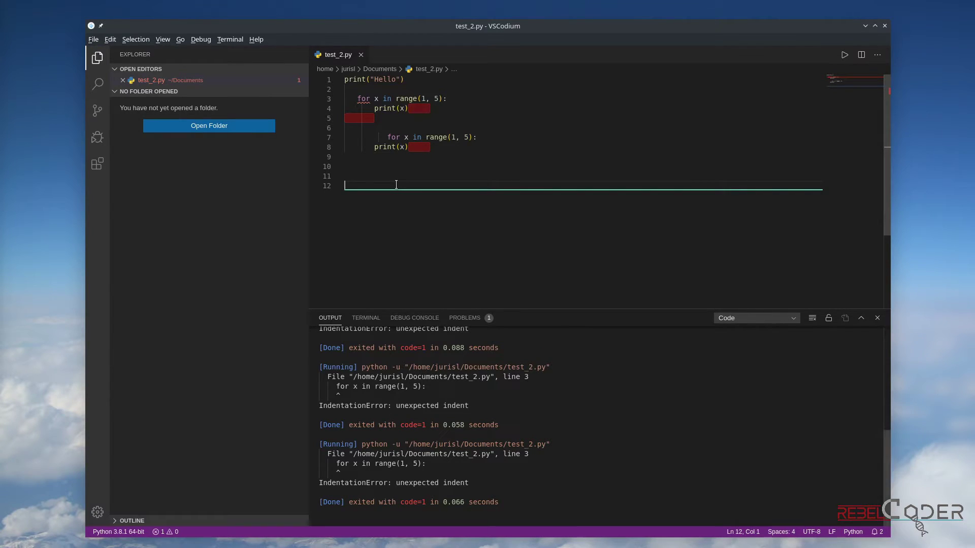
Step: Look back through the run output to compare the earlier runs with the latest ones, and return to the code
scroll(373, 398, "up", 5)
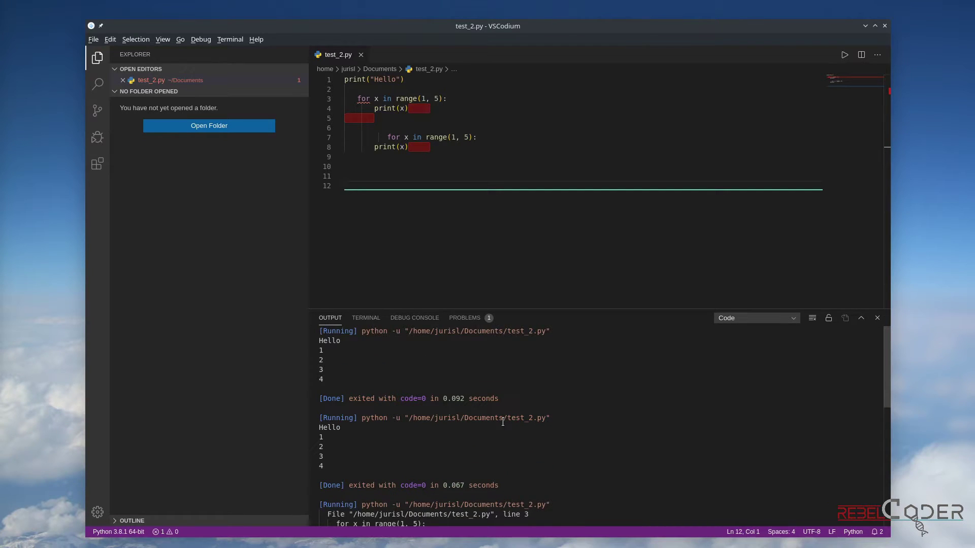
scroll(551, 401, "down", 5)
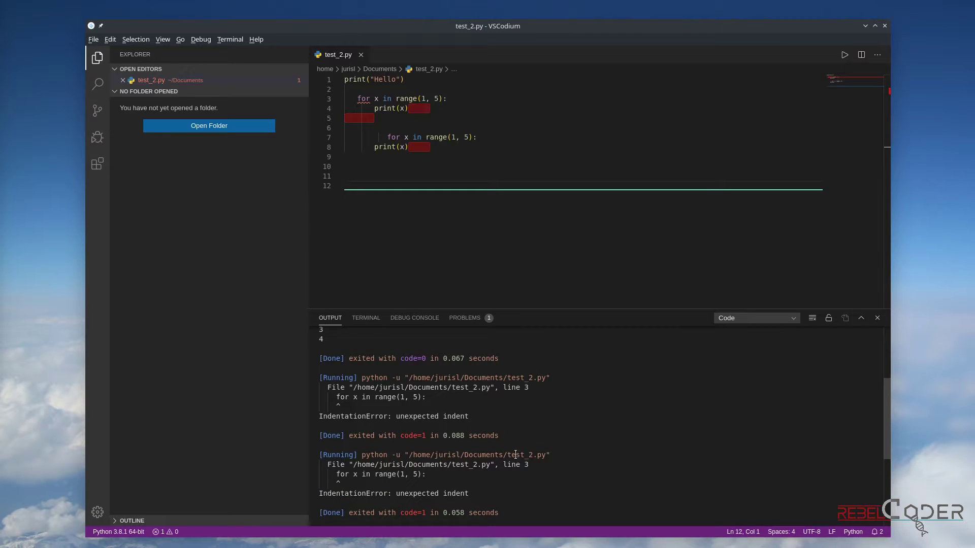
scroll(561, 486, "up", 4)
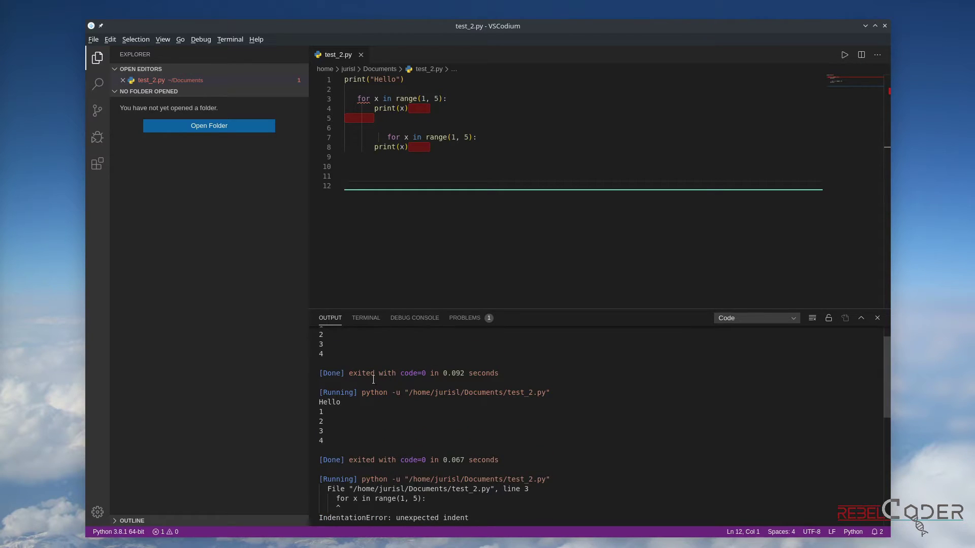
left_click(503, 180)
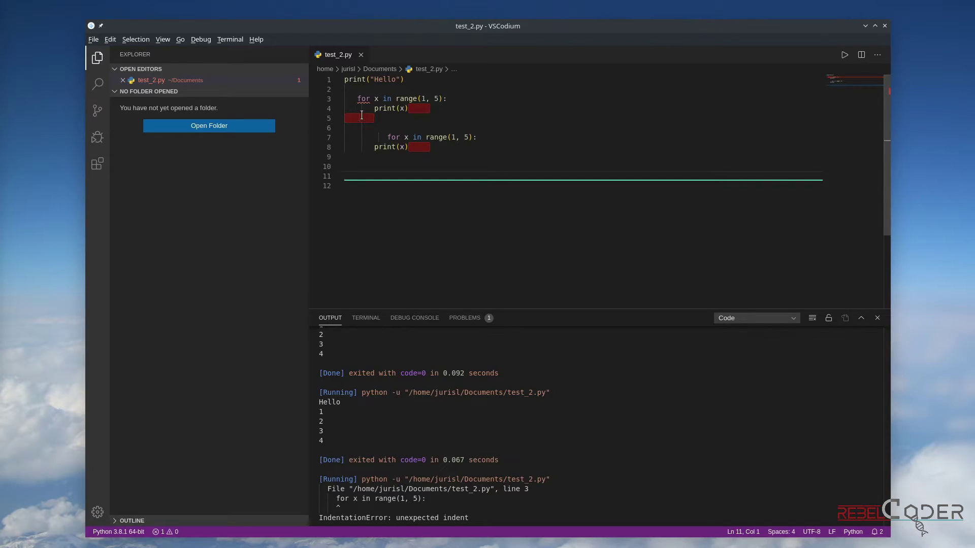
Step: Open the user settings and set Files: Auto Save to onFocusChange
left_click(98, 512)
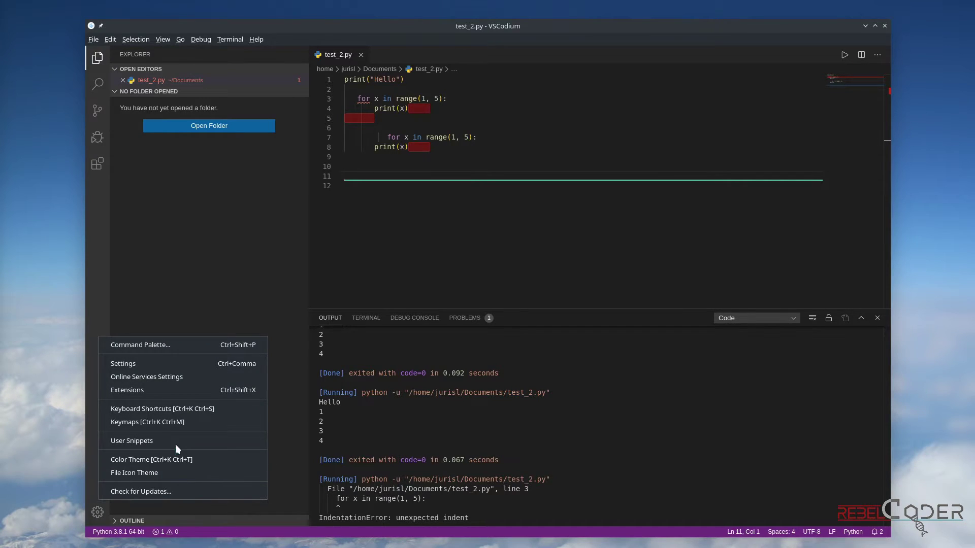
left_click(160, 366)
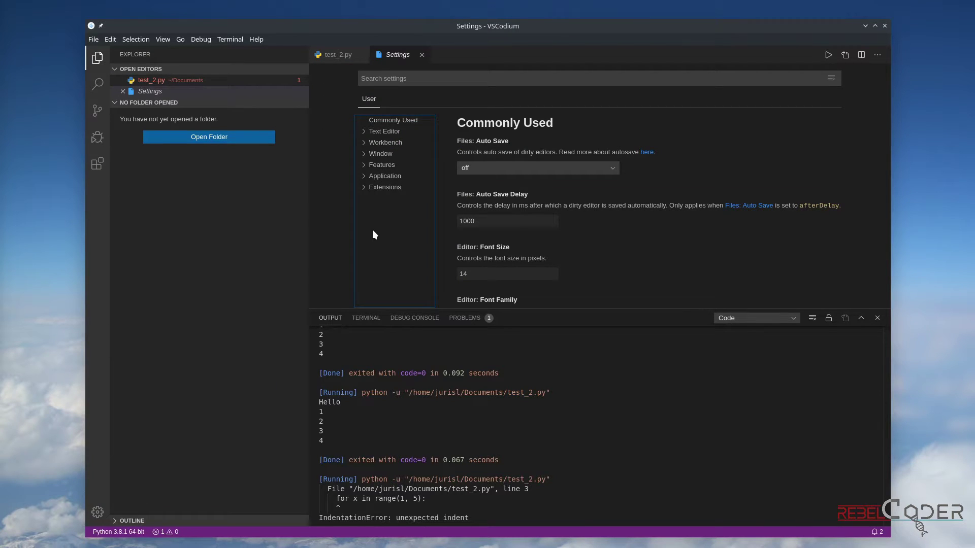
left_click(516, 171)
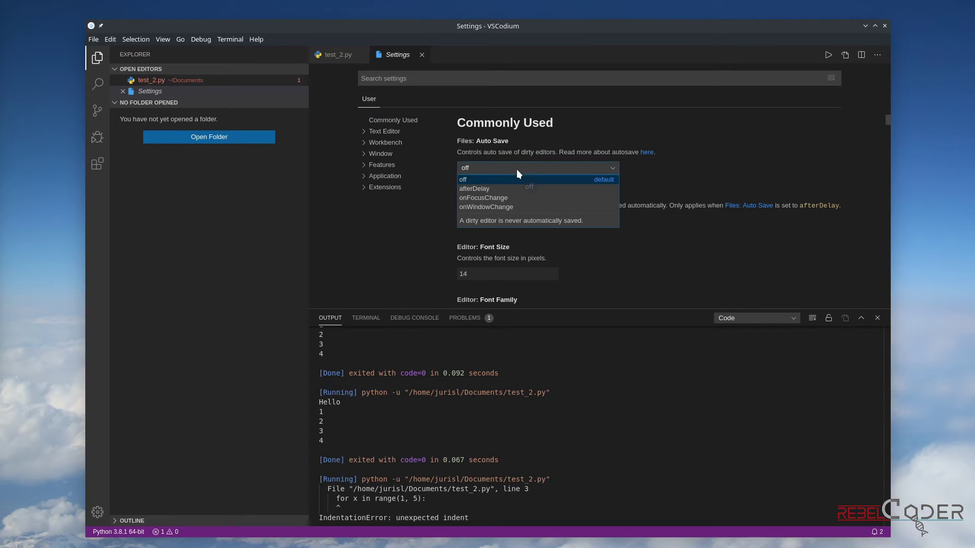
left_click(514, 198)
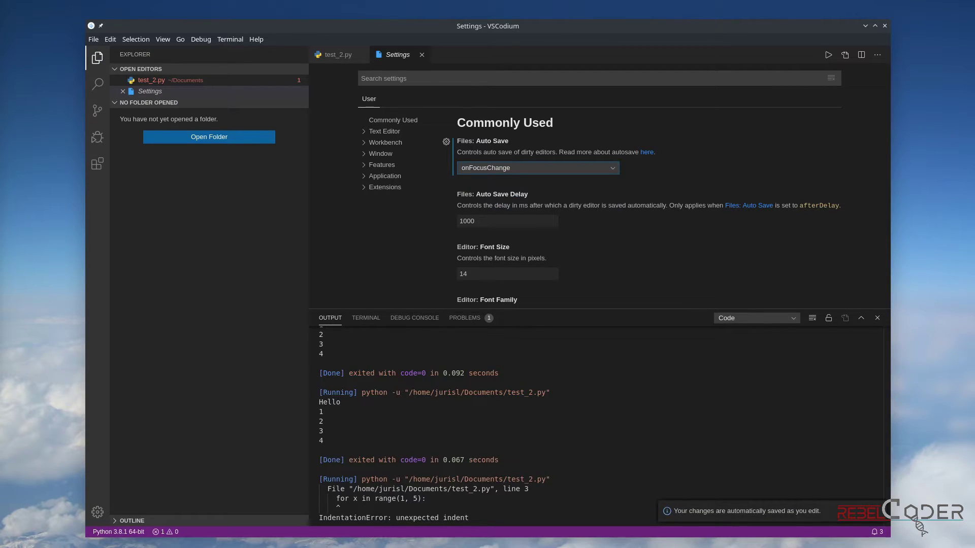
Step: Search the settings for "format", enable Format On Paste, Format On Save and Format On Type, and return to test_2.py
left_click(435, 79)
type("format")
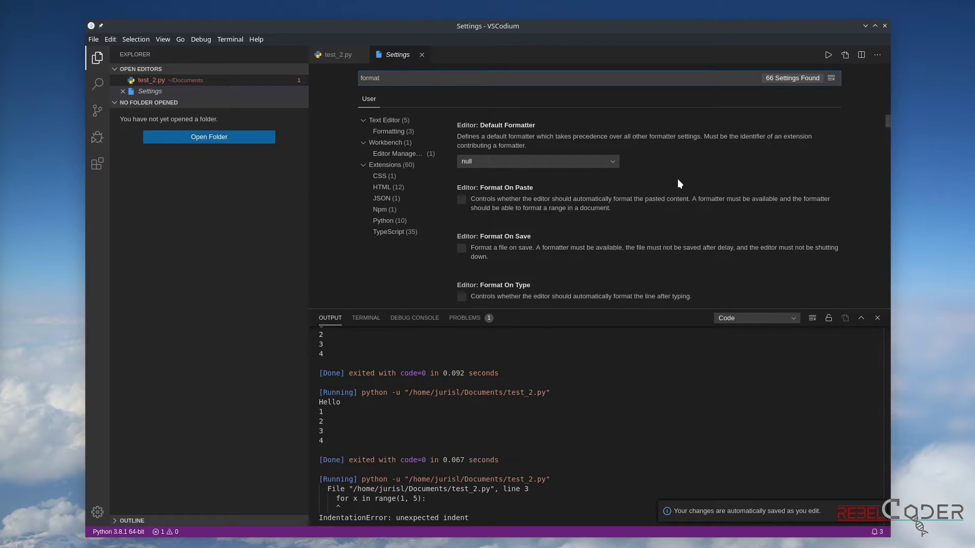
left_click(877, 318)
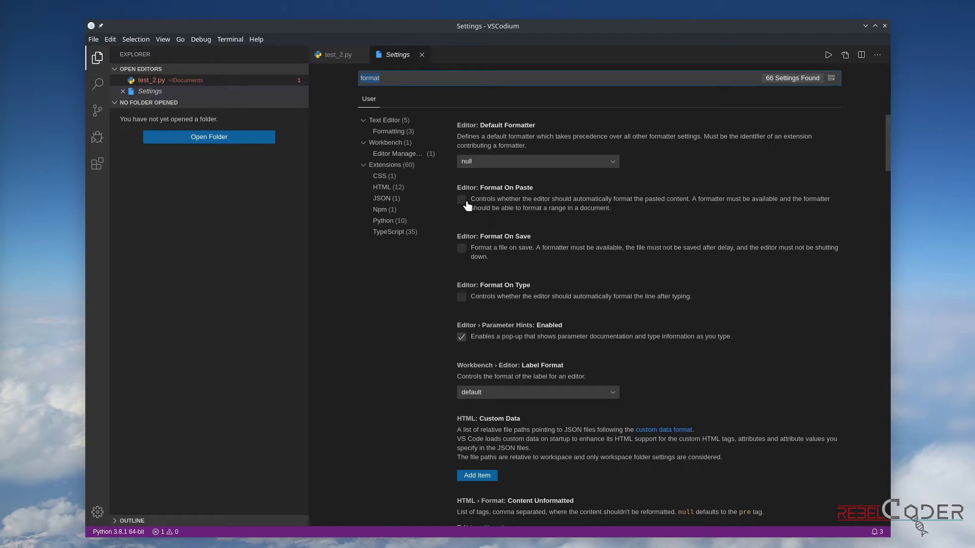
left_click(462, 200)
left_click(461, 297)
left_click(332, 61)
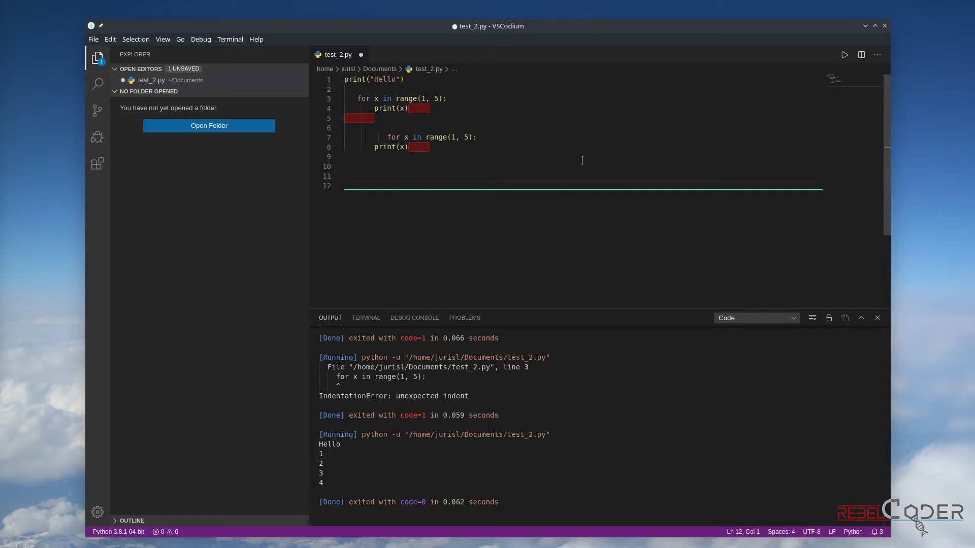
Step: Delete the second for loop from test_2.py, and save and run the file
left_click_drag(582, 160, 254, 136)
key("BackSpace")
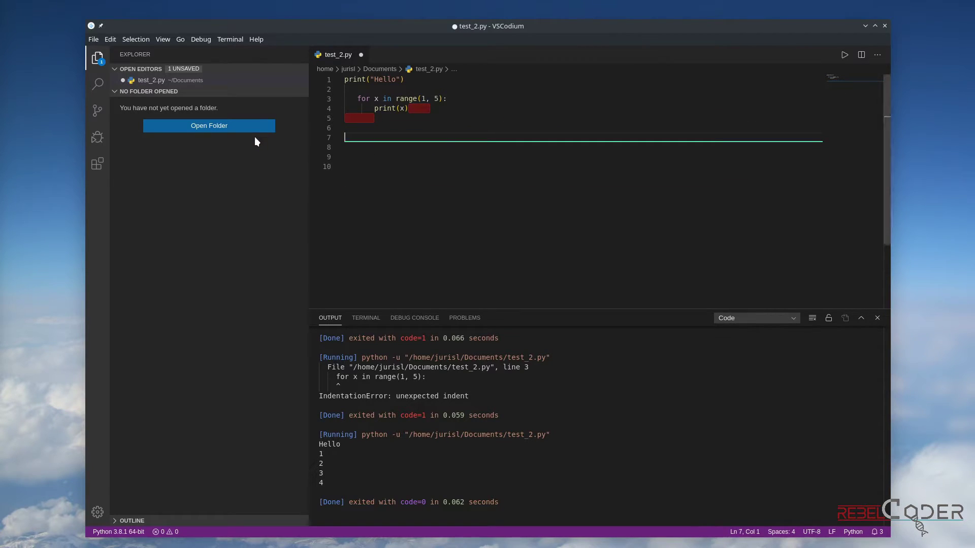
key("ctrl+s")
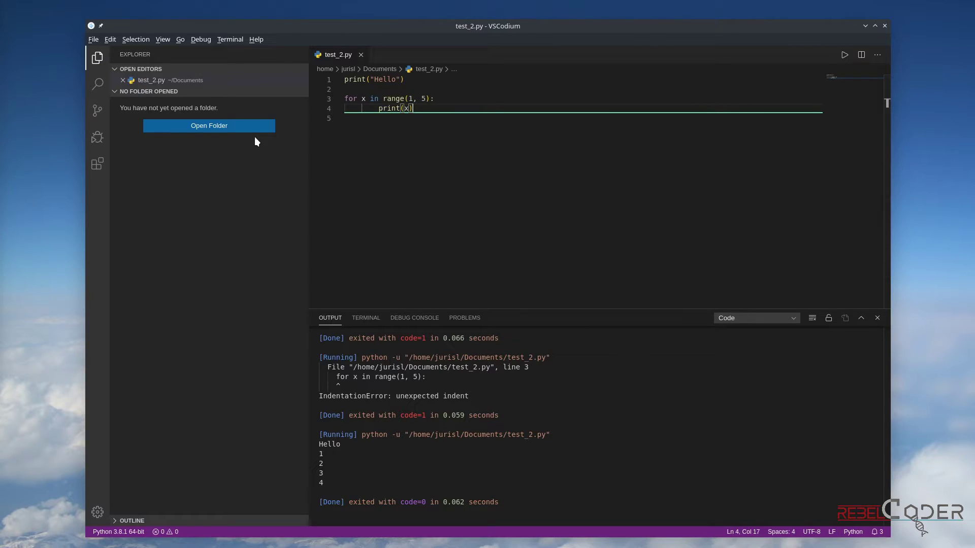
key("ctrl+alt+n")
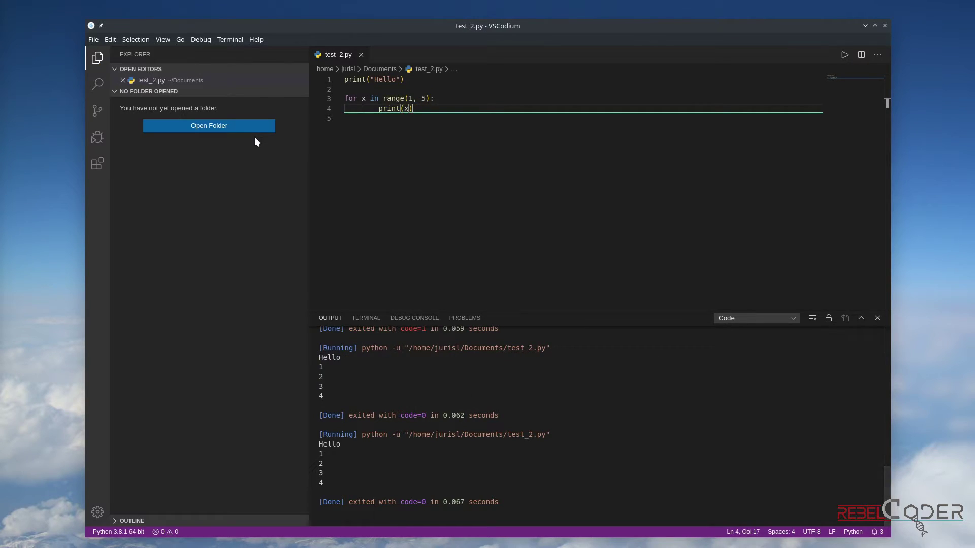
Step: Run test_2.py again, and in the user settings search for "clear" and enable Code-runner: Clear Previous Output
key("ctrl+alt+n")
left_click(98, 512)
left_click(136, 361)
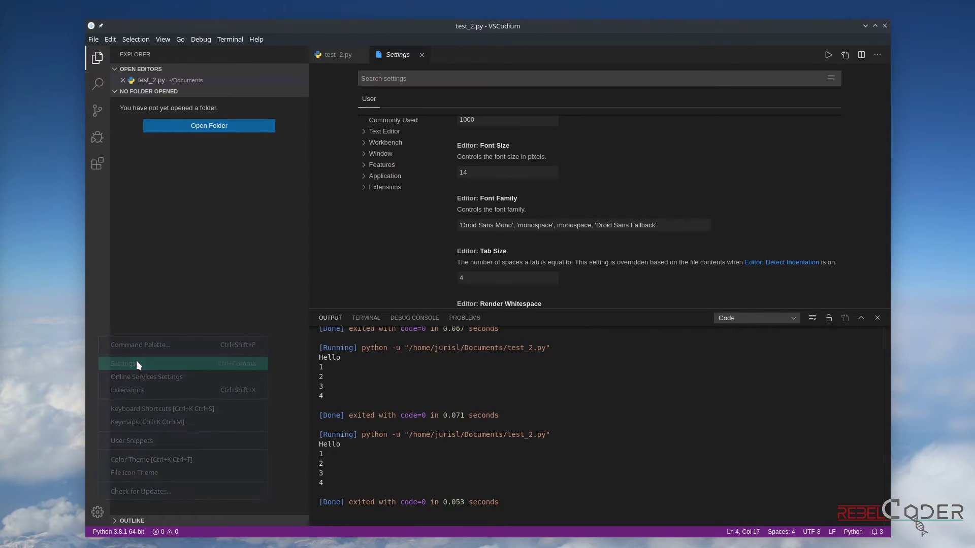
type("clear")
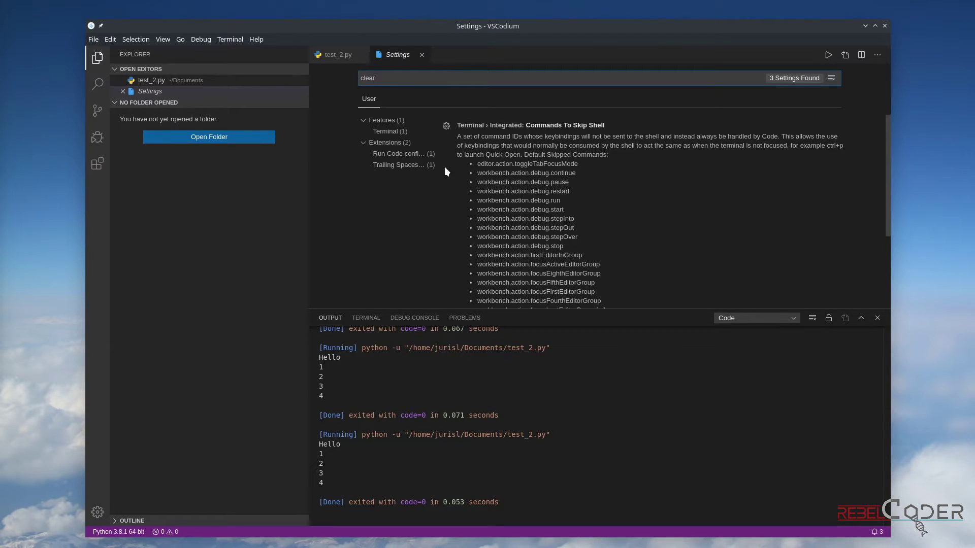
scroll(447, 167, "down", 5)
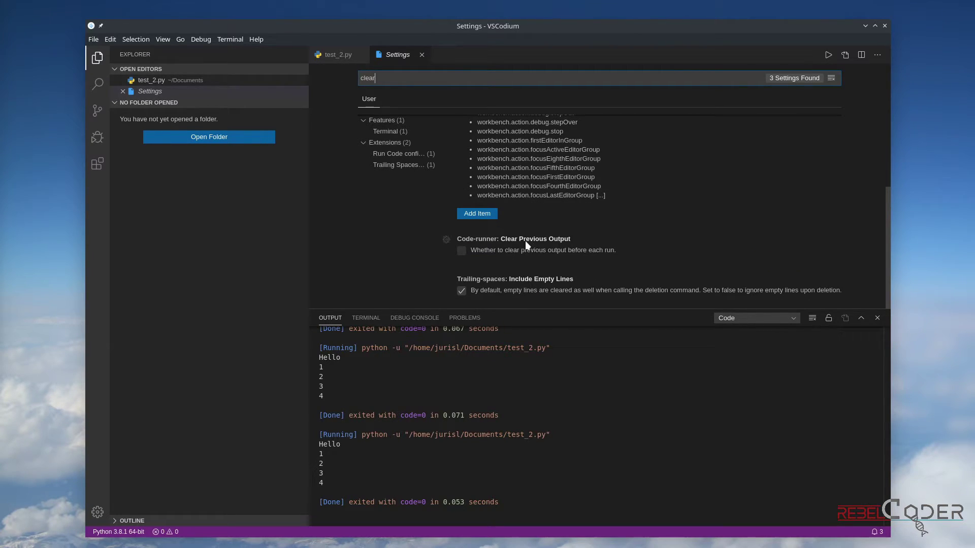
left_click(461, 250)
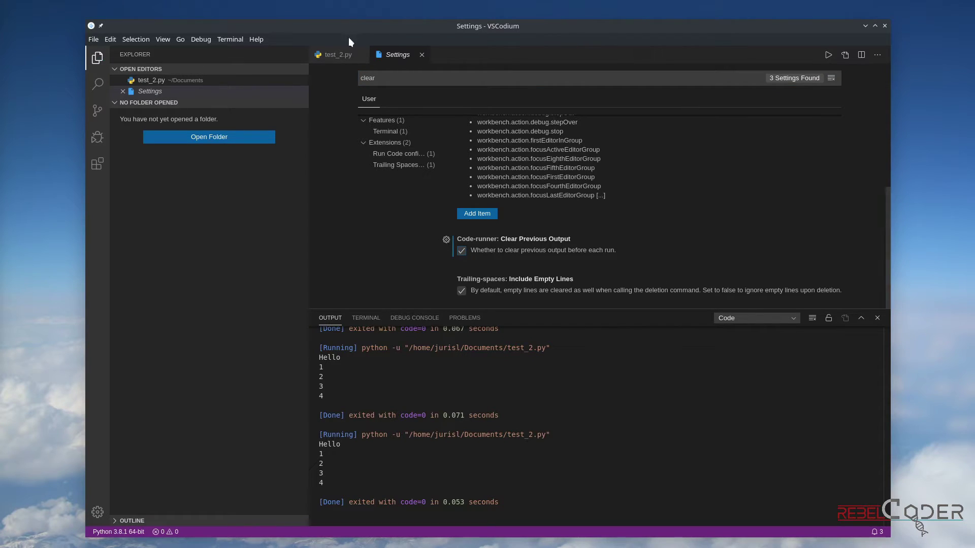
Step: Return to test_2.py, undo the last edit, run the file several times and save it
left_click(337, 55)
key("ctrl+z")
key("ctrl+j")
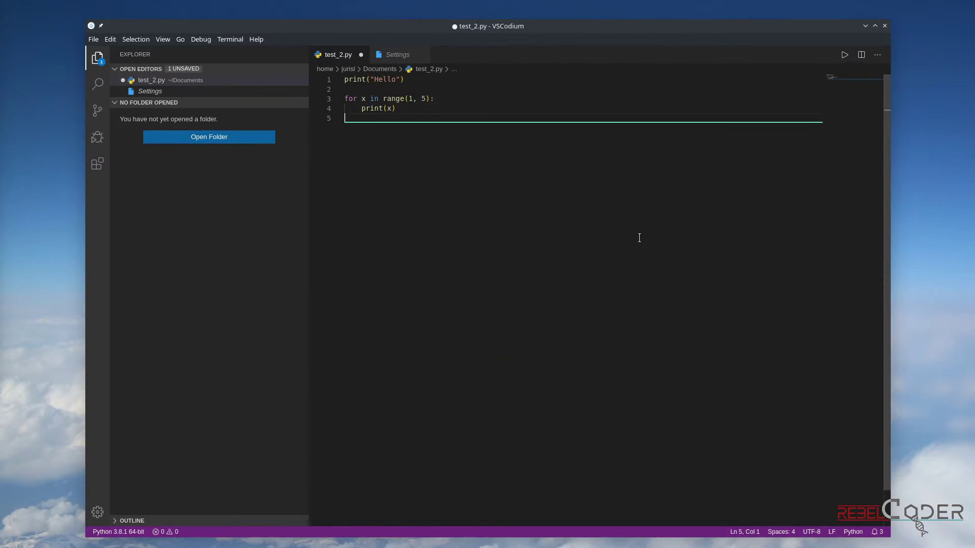
key("ctrl+alt+n")
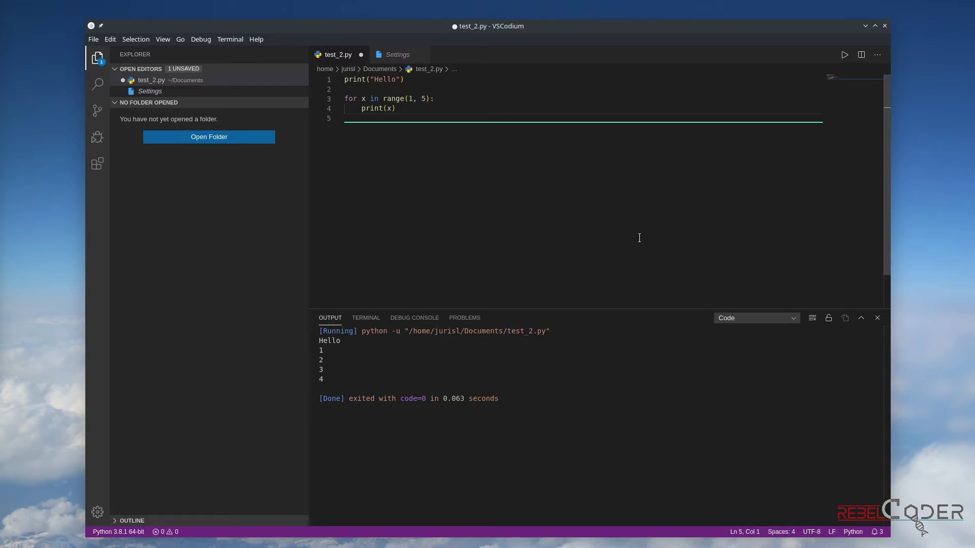
key("ctrl+alt+n")
key("ctrl+alt+n")
key("ctrl+s")
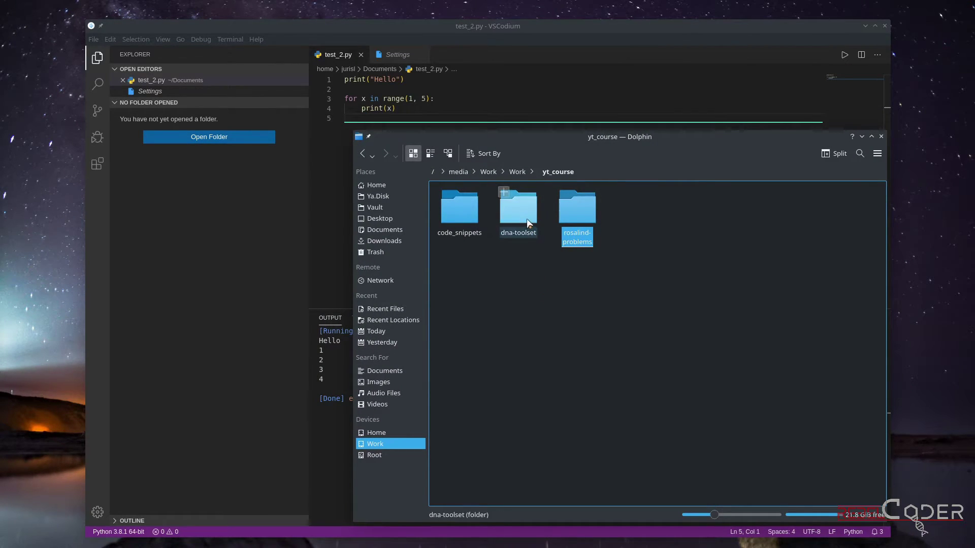
Step: Open the dna-toolset folder from the file manager as the project, close the welcome page and open main.py
left_click_drag(523, 216, 193, 202)
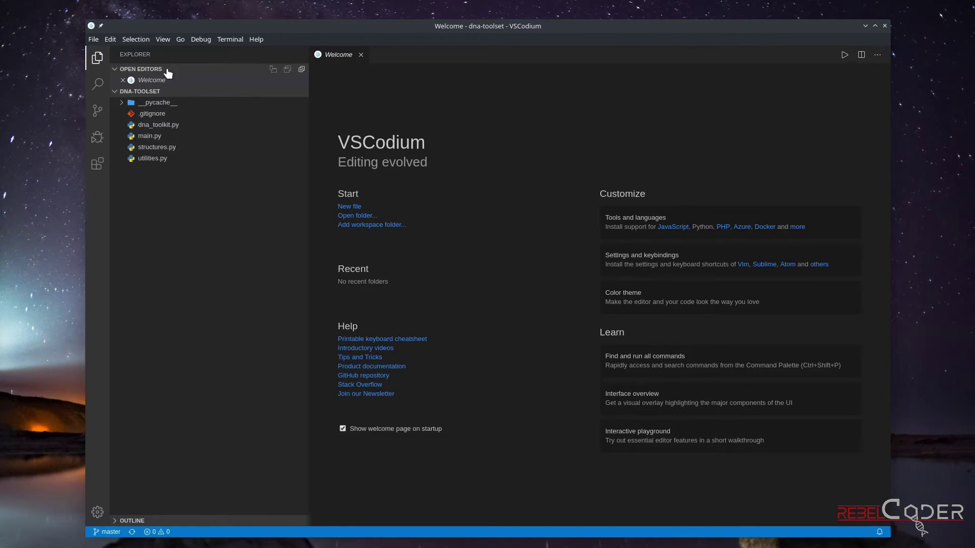
key("ctrl+w")
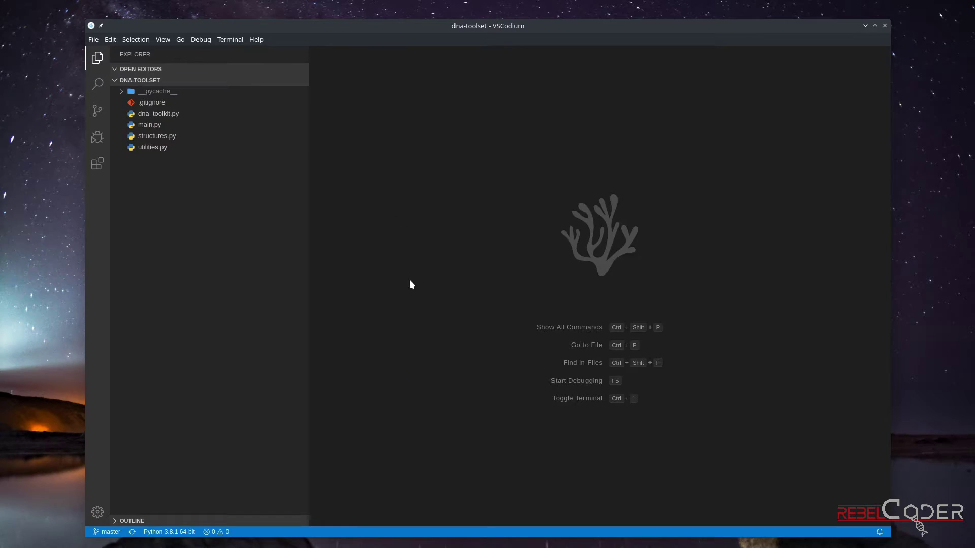
left_click(152, 126)
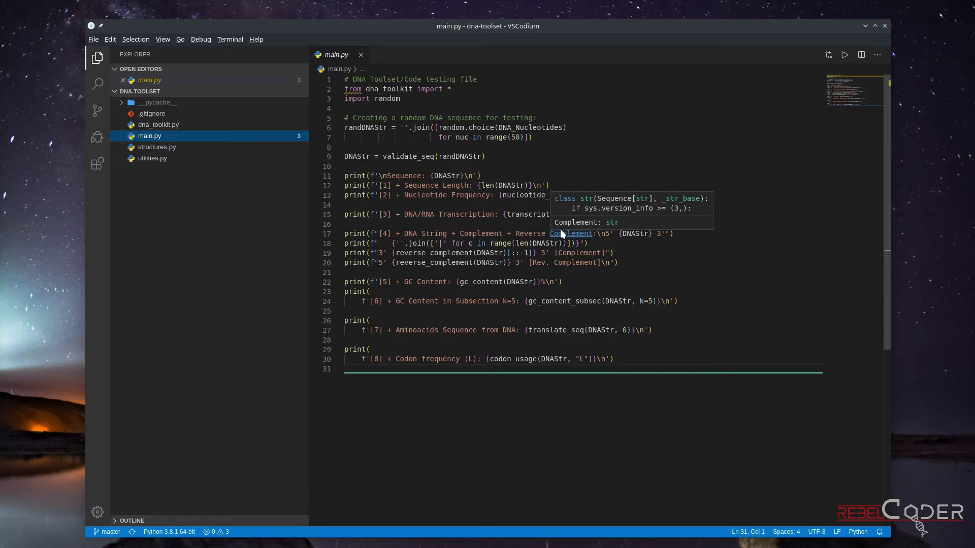
Step: Run main.py and look through its code down to the codon_usage call at the end
key("ctrl+alt+n")
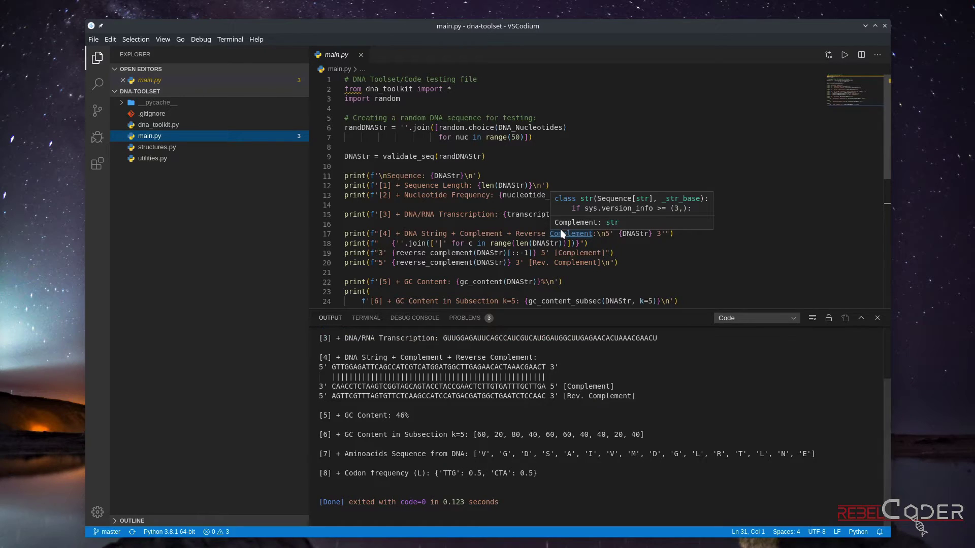
scroll(720, 204, "down", 4)
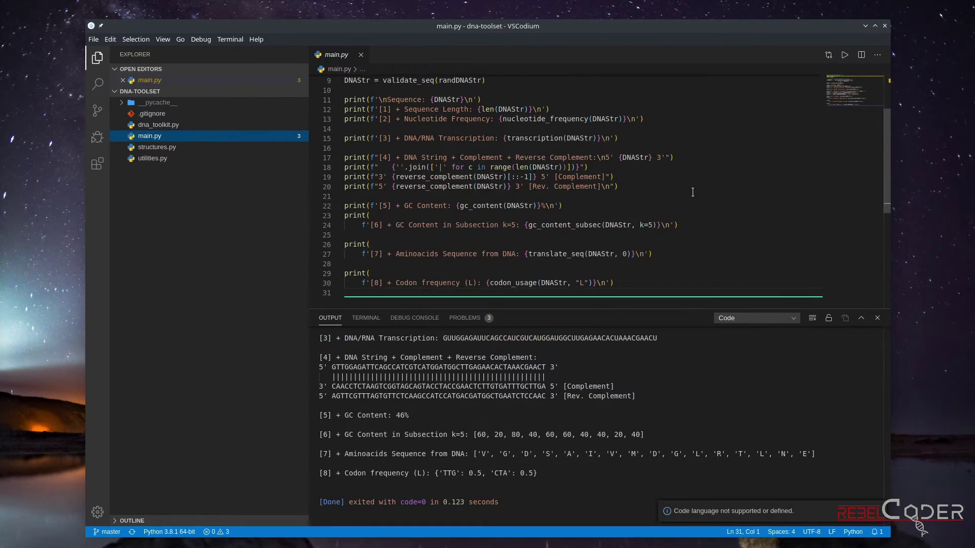
scroll(720, 203, "down", 1)
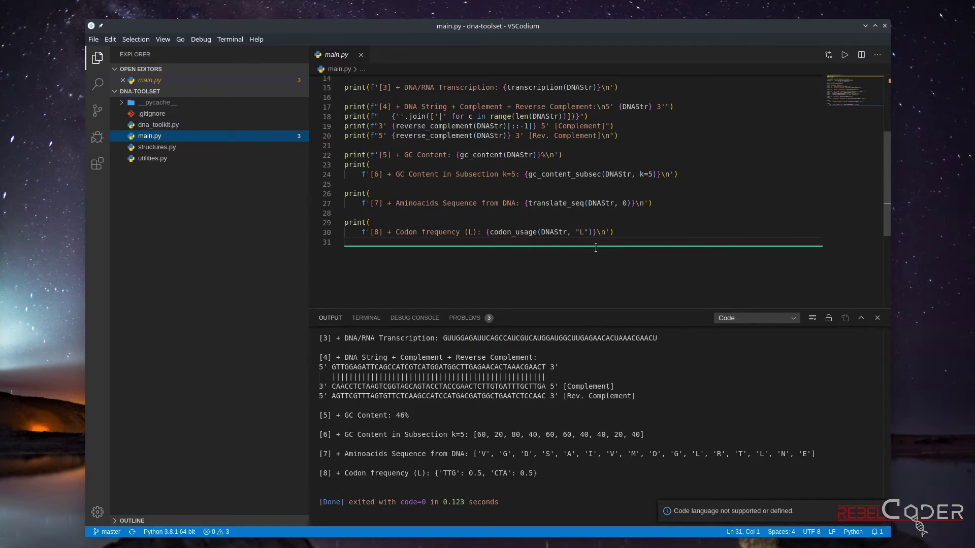
mouse_move(522, 234)
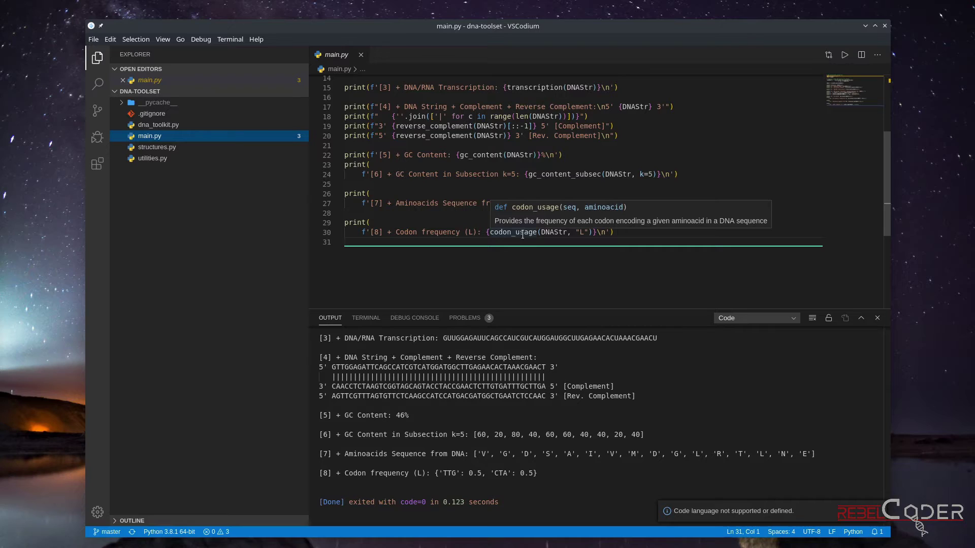
mouse_move(567, 171)
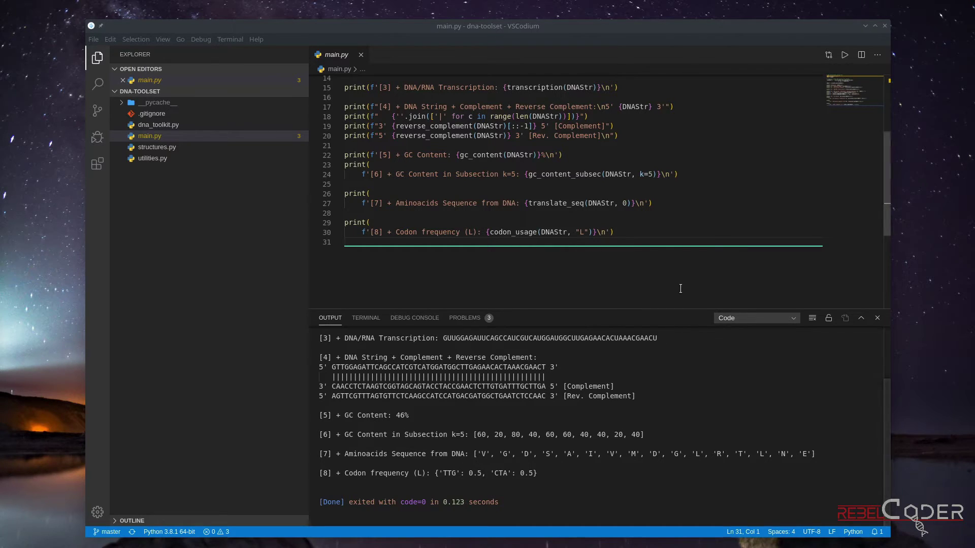
Step: Close the output panel, run main.py again and look over its whole code
left_click(833, 300)
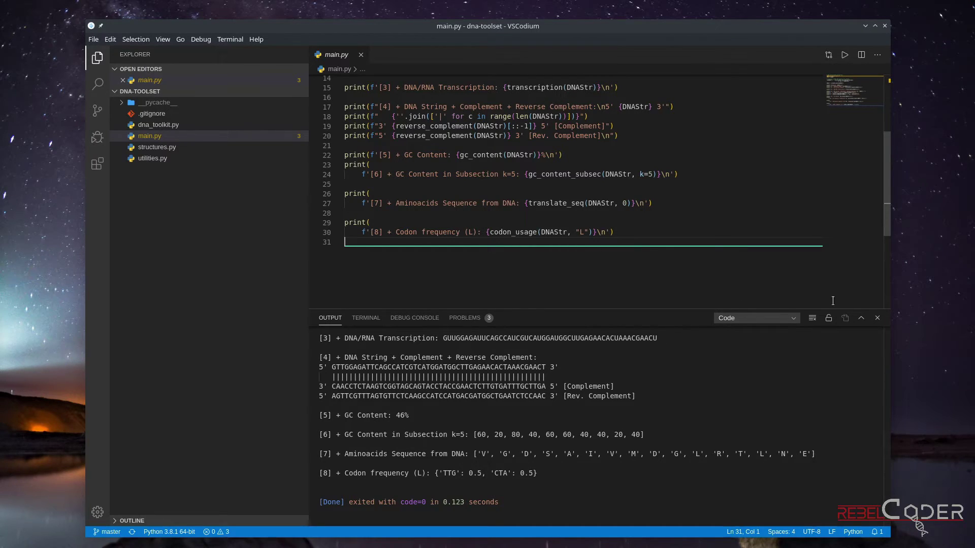
left_click(877, 318)
key("ctrl+alt+n")
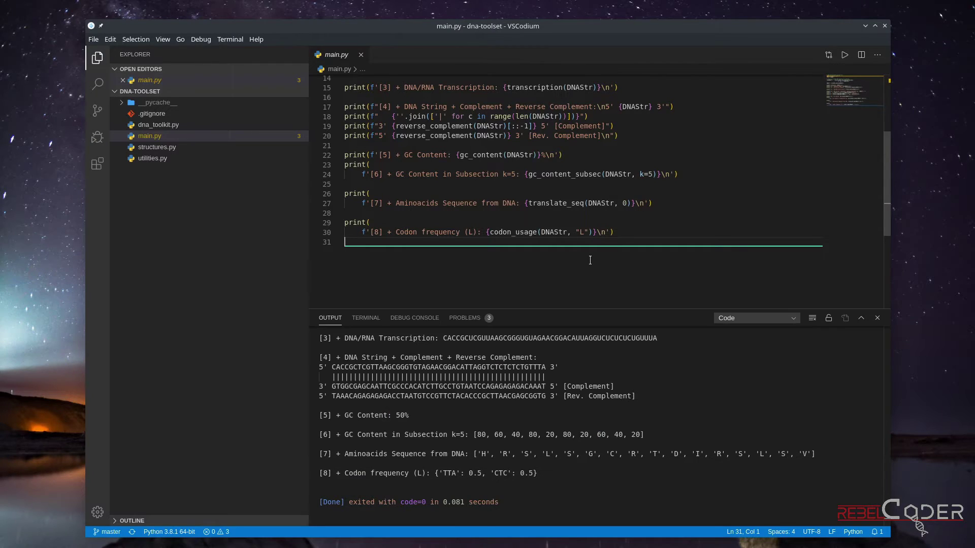
key("ctrl+a")
scroll(470, 184, "up", 3)
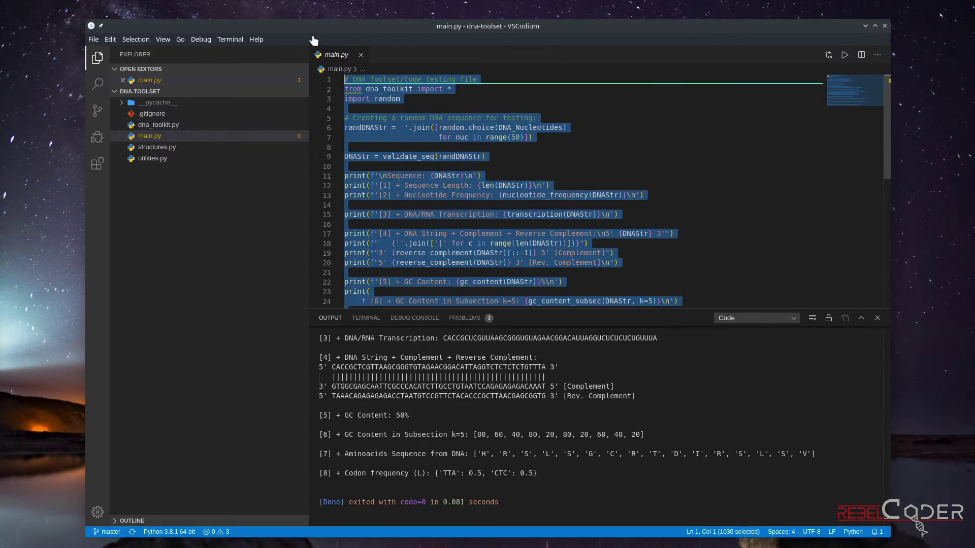
left_click(637, 253)
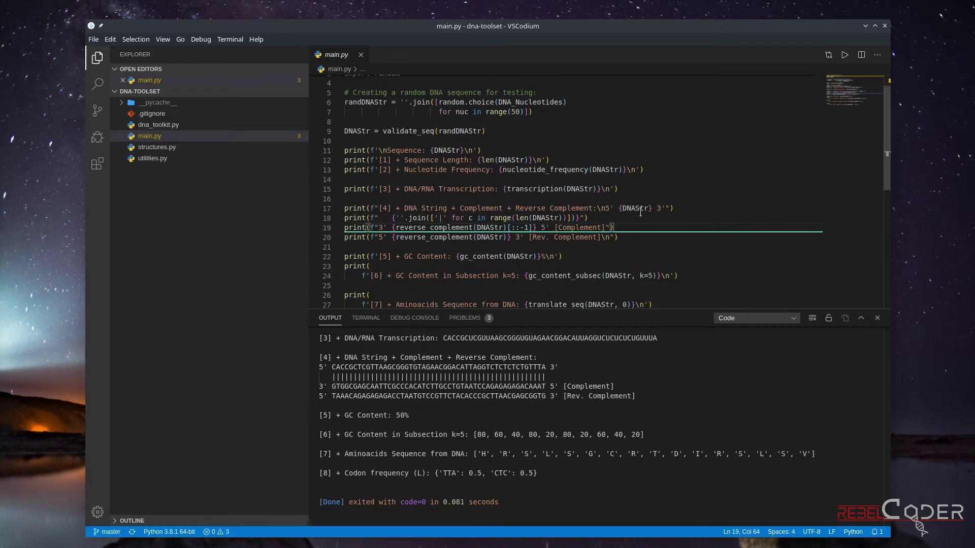
scroll(637, 253, "down", 3)
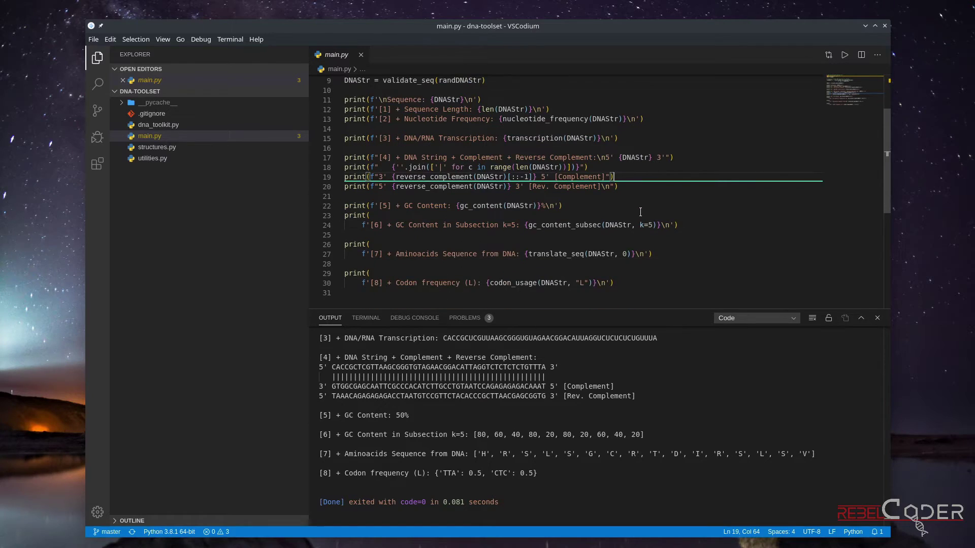
Step: Try running with the focus in the output text, and return to the end of line 30 to run main.py
left_click(646, 354)
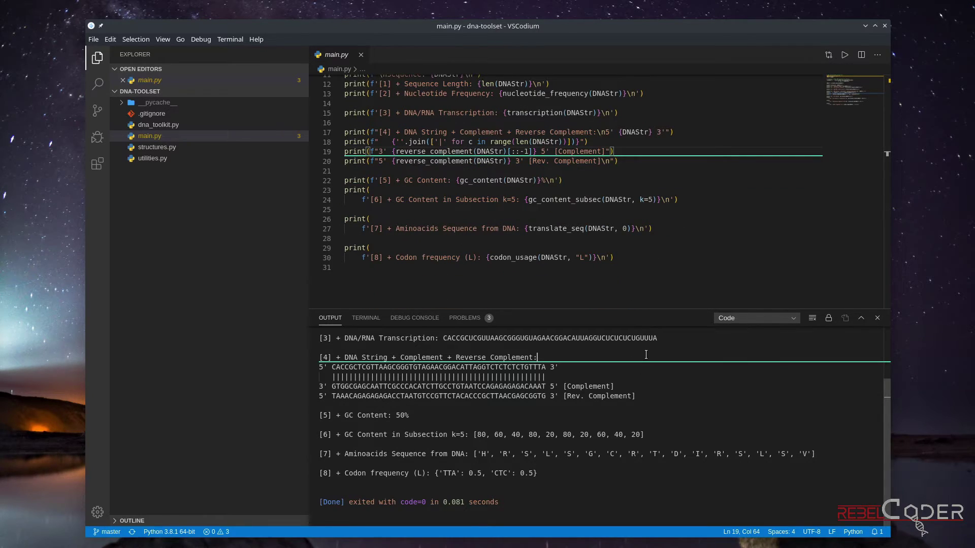
key("ctrl+alt+n")
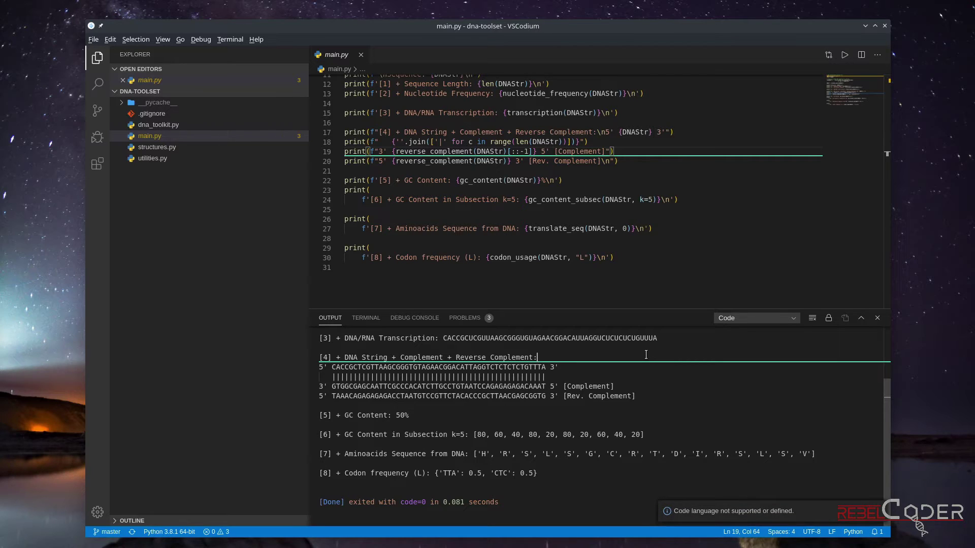
left_click(613, 258)
key("ctrl+alt+n")
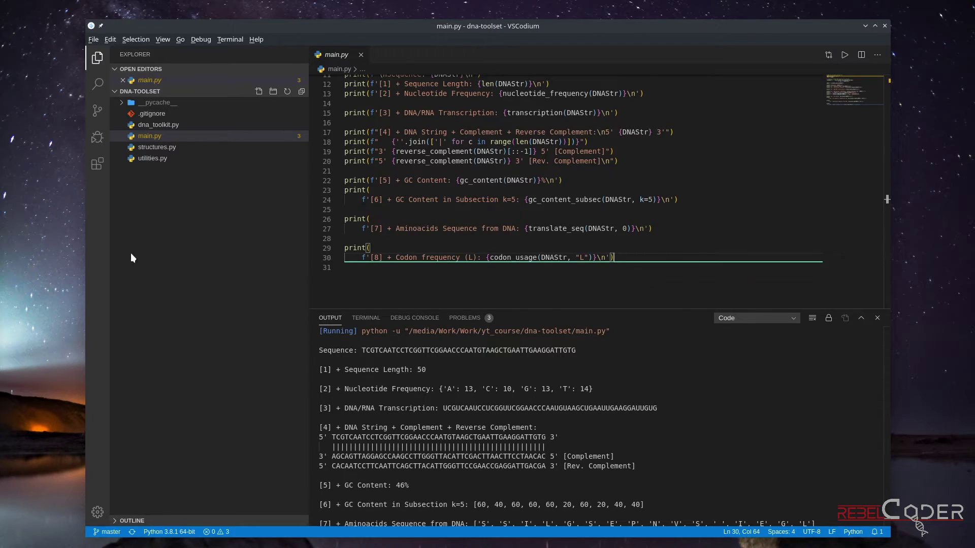
Step: Hide the output panel, search the keyboard shortcuts for "toggle out", and bind View: Toggle Output to the backtick (`) key
left_click(876, 318)
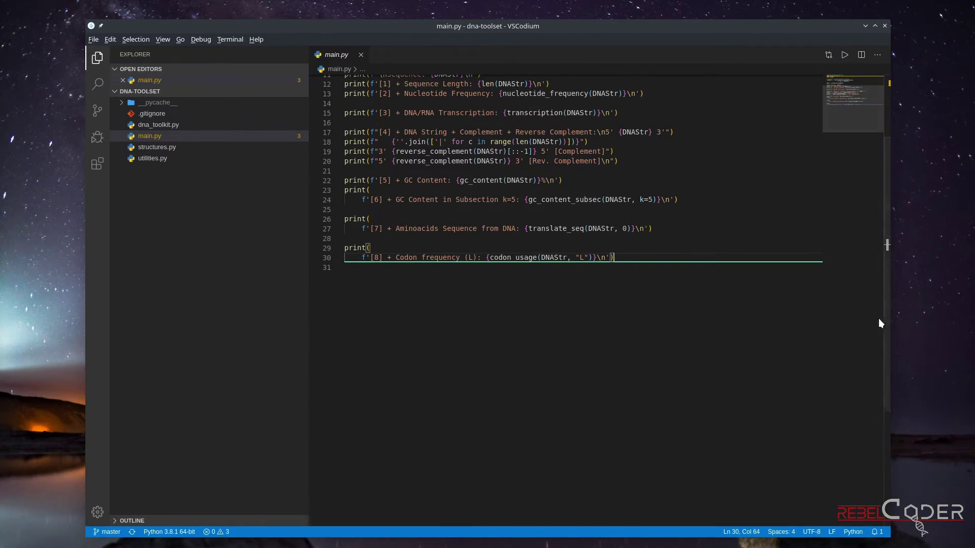
left_click(105, 513)
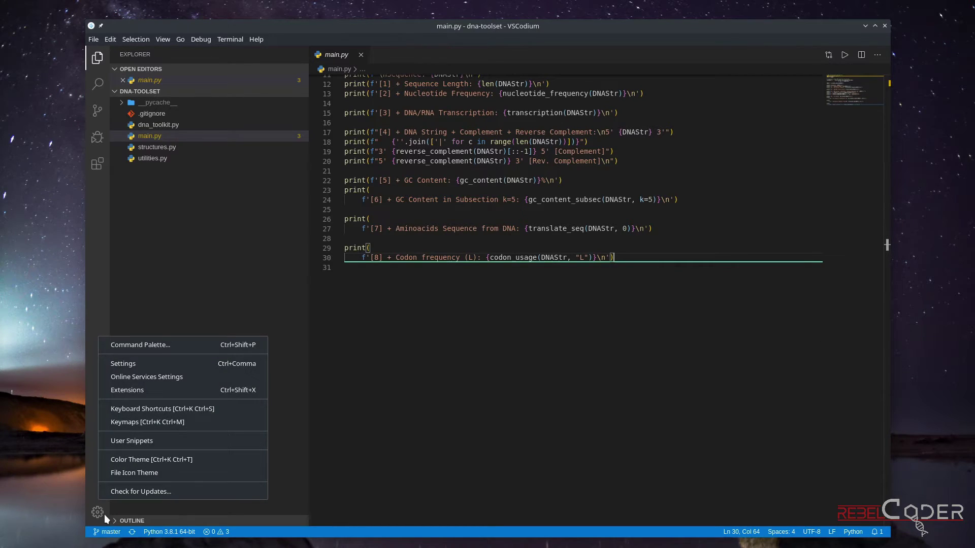
left_click(132, 414)
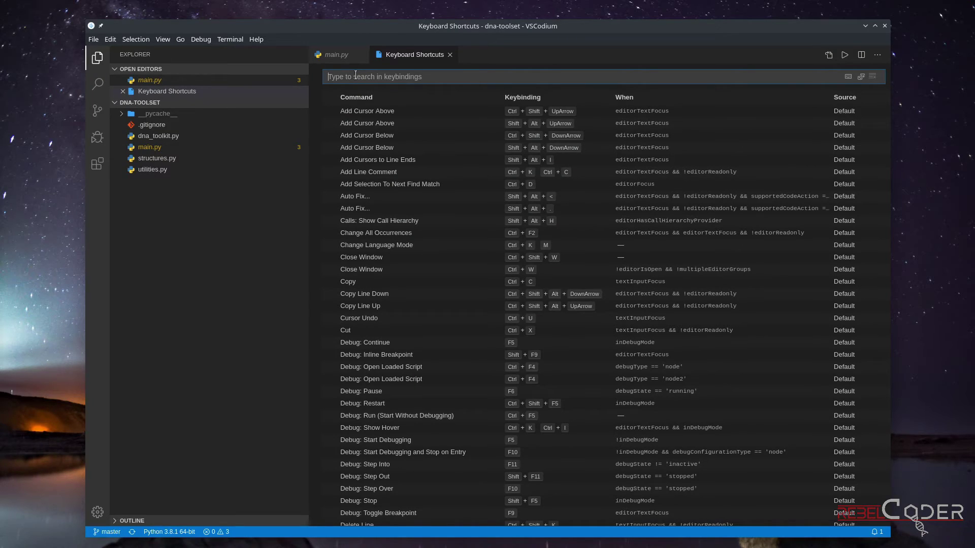
type("toggle")
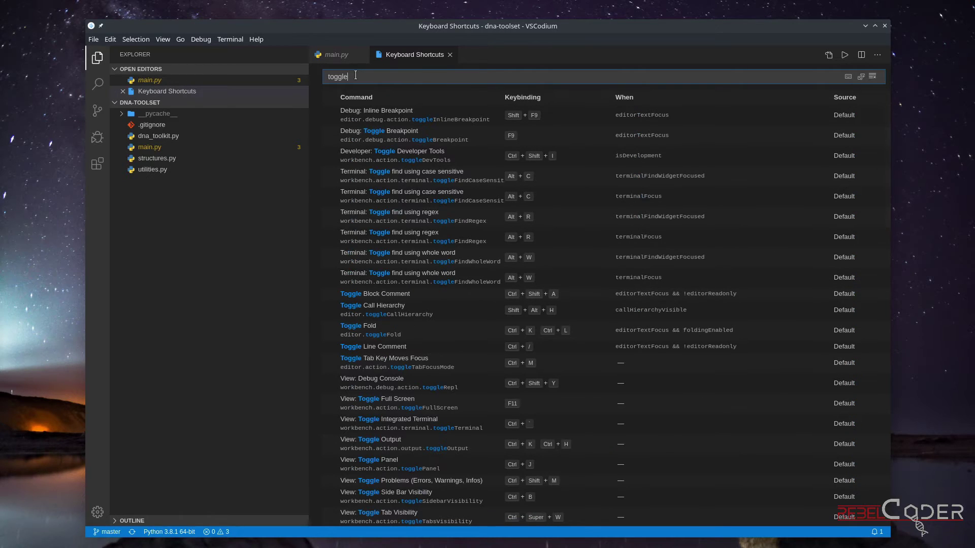
type(" out")
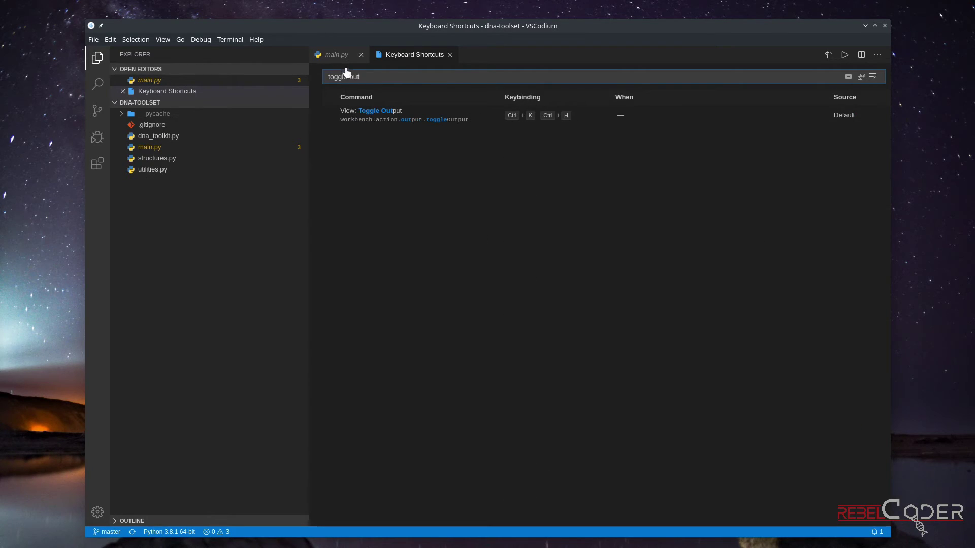
double_click(642, 116)
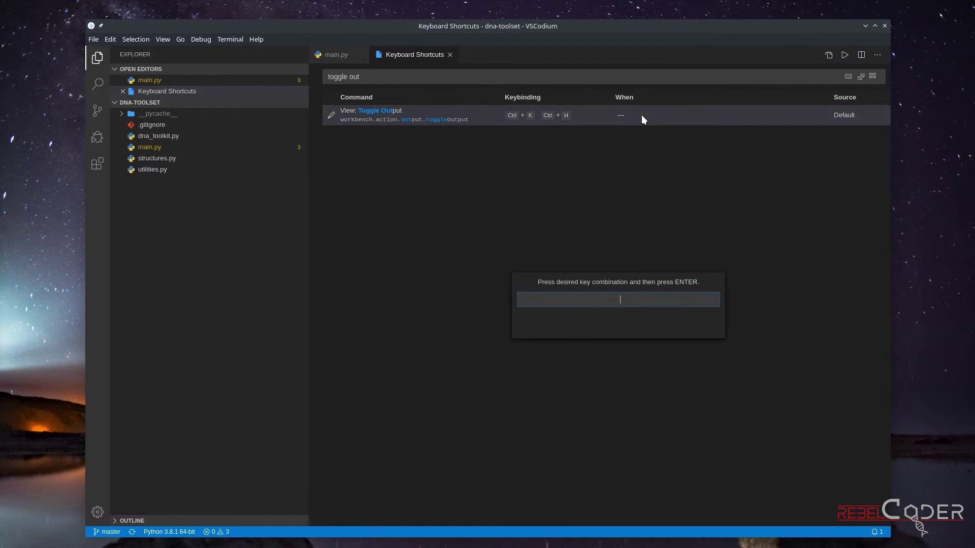
key("grave")
key("Return")
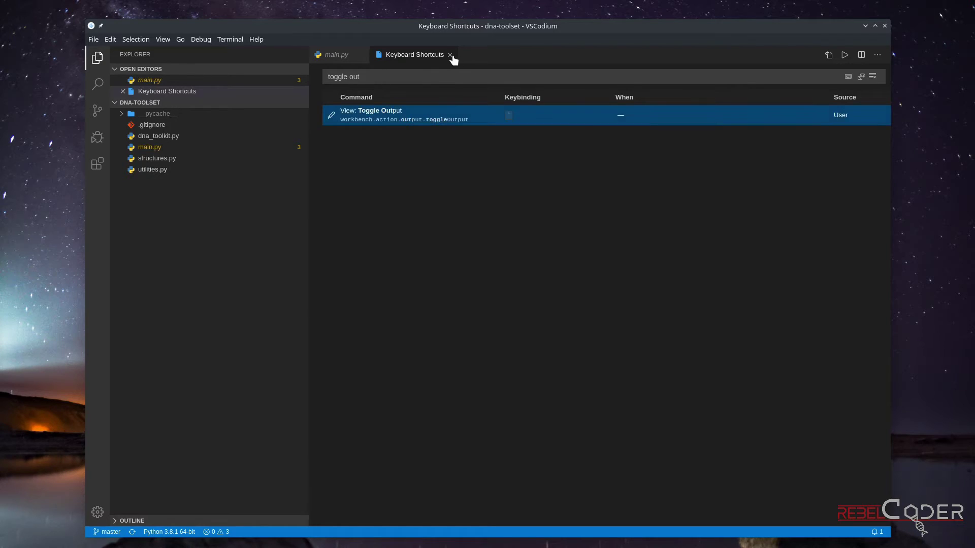
left_click(450, 55)
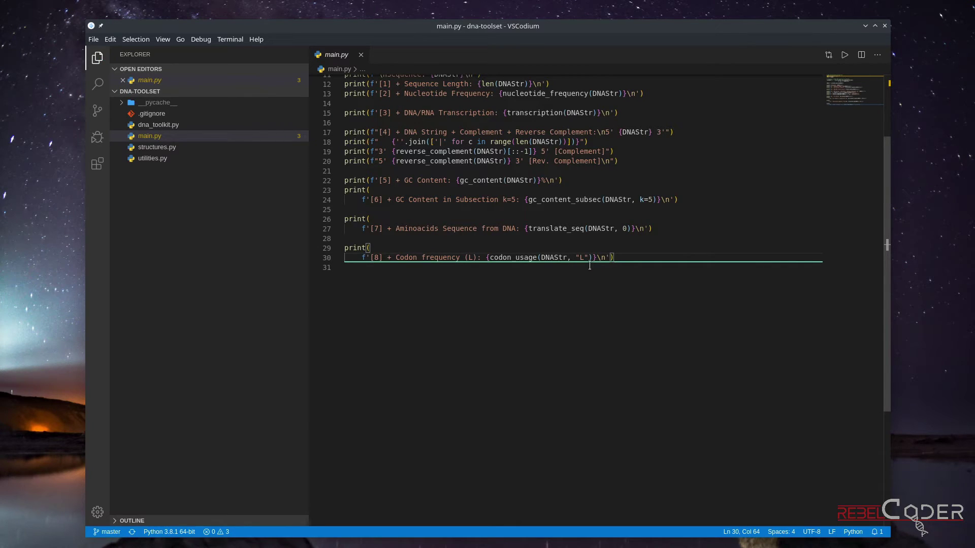
Step: Test the new shortcut by showing and hiding the output panel repeatedly, and rerun main.py before hiding the panel
key("grave")
key("grave")
key("grave")
key("grave")
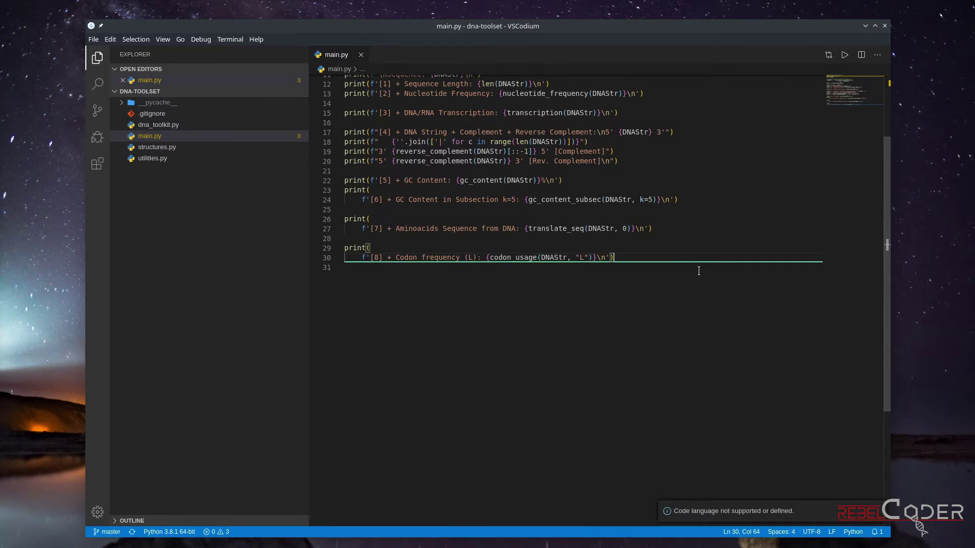
key("ctrl+alt+n")
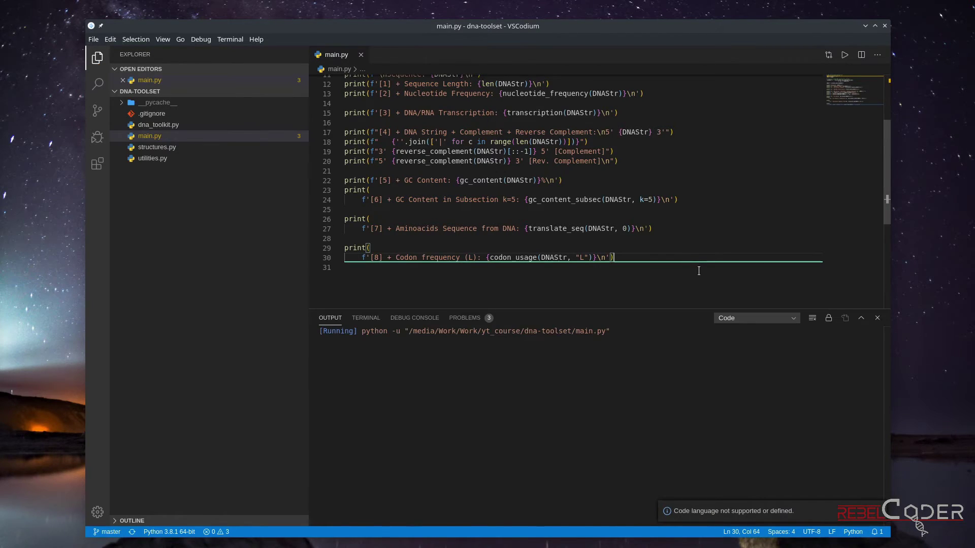
key("ctrl+alt+n")
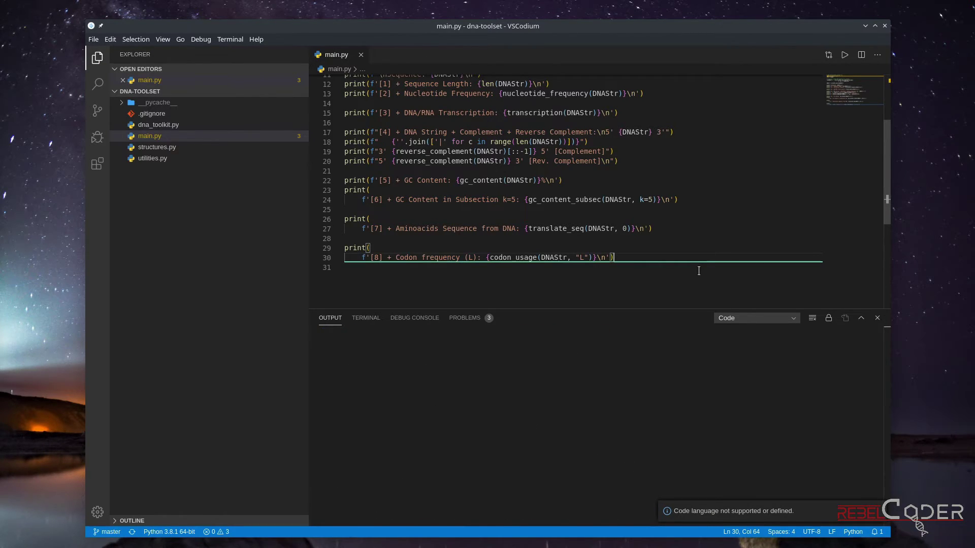
key("ctrl+j")
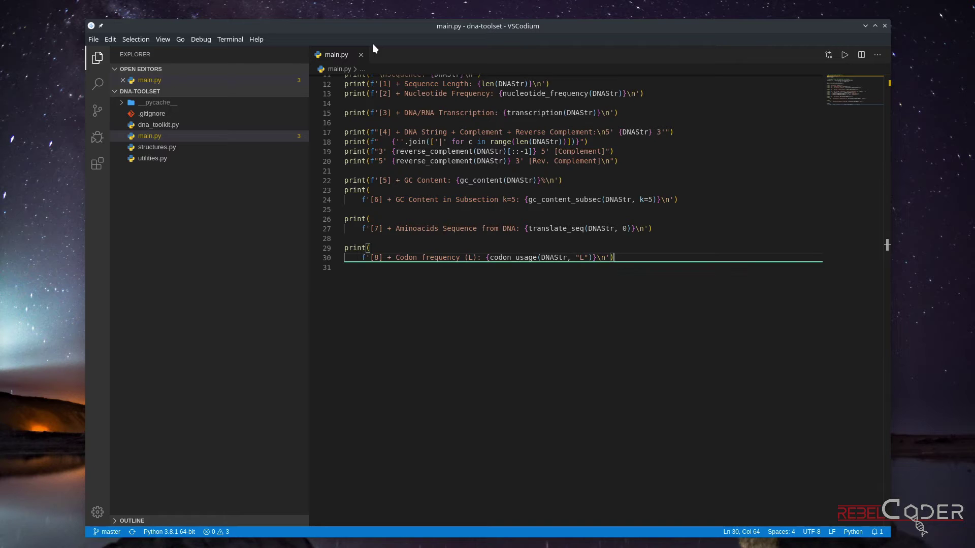
Step: Open a Konsole terminal window over the editor, shift it slightly, and enlarge its font by five increments
key("ctrl+alt+t")
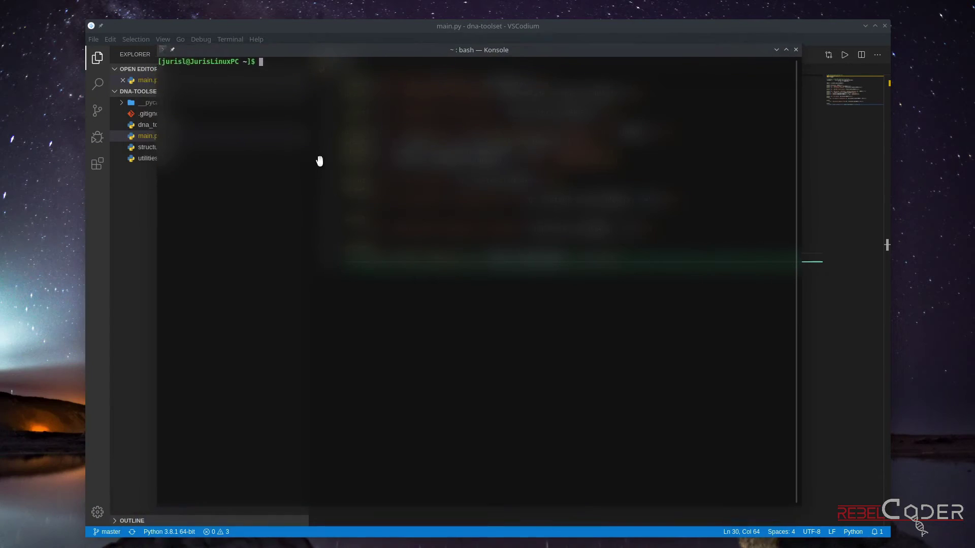
mouse_move(320, 161)
left_mouse_down()
mouse_move(327, 148)
mouse_move(335, 163)
left_mouse_up()
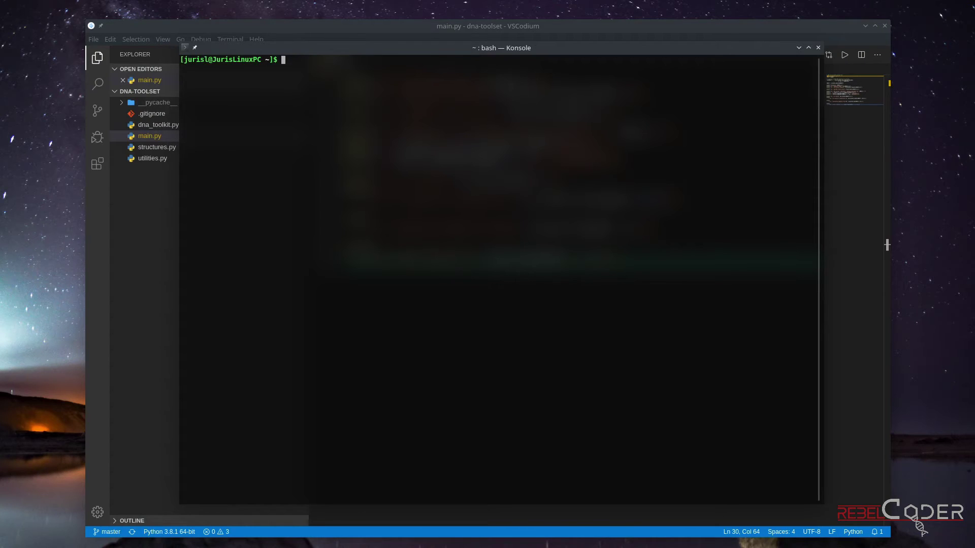
key("ctrl+plus")
key("ctrl+plus")
key("ctrl+plus")
key("ctrl+plus")
key("ctrl+plus")
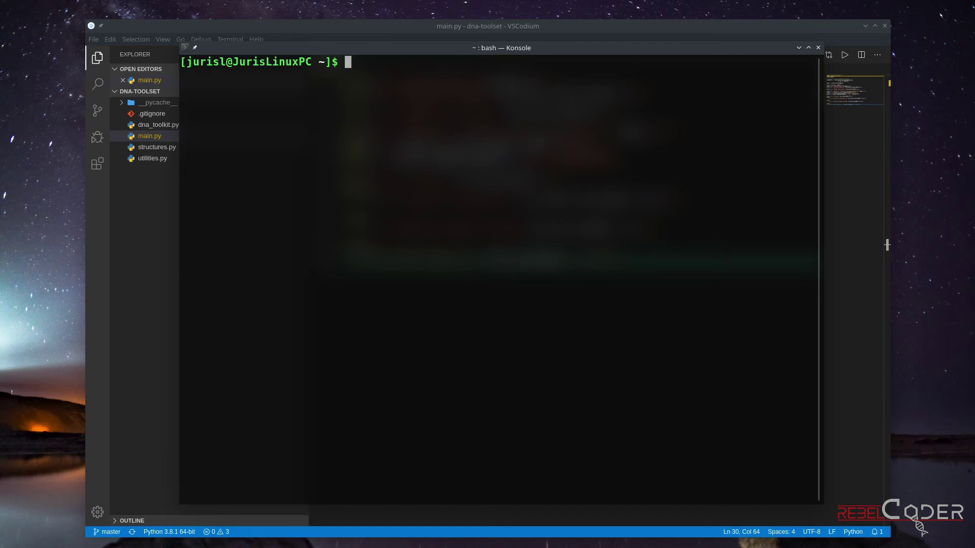
Step: Change the working directory to /media/Work/Work/yt_course/ and list its contents with ls -l
type("cd /media/Work/Work/y")
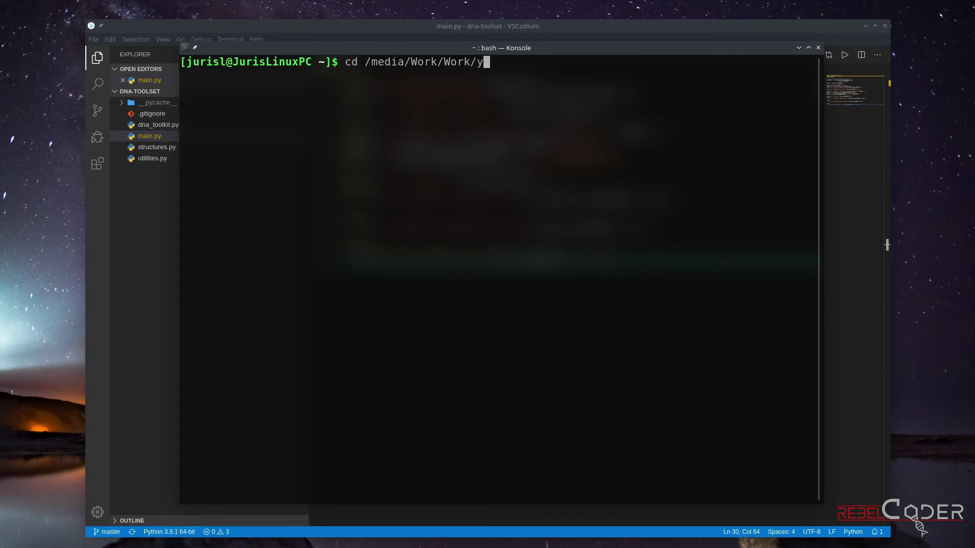
key("Tab")
key("Return")
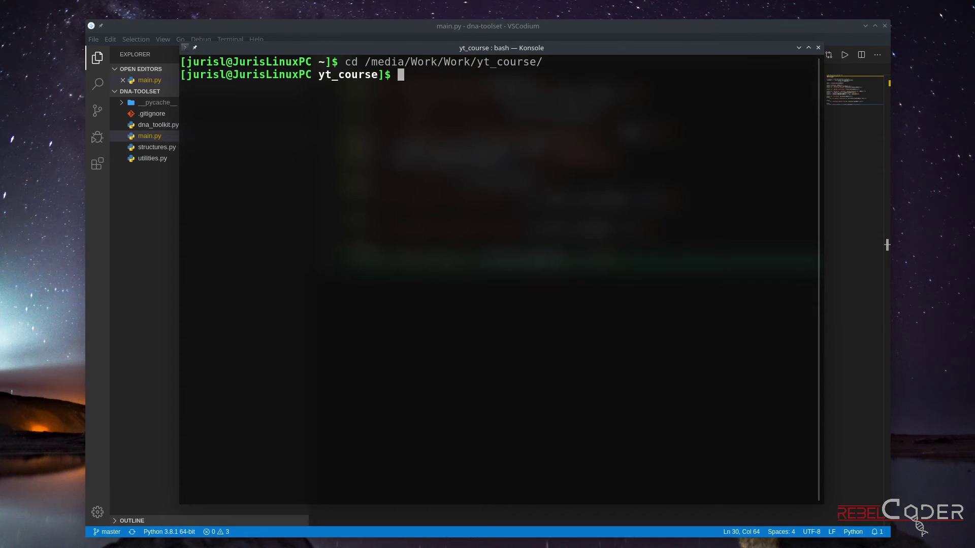
type("ls -l")
key("Return")
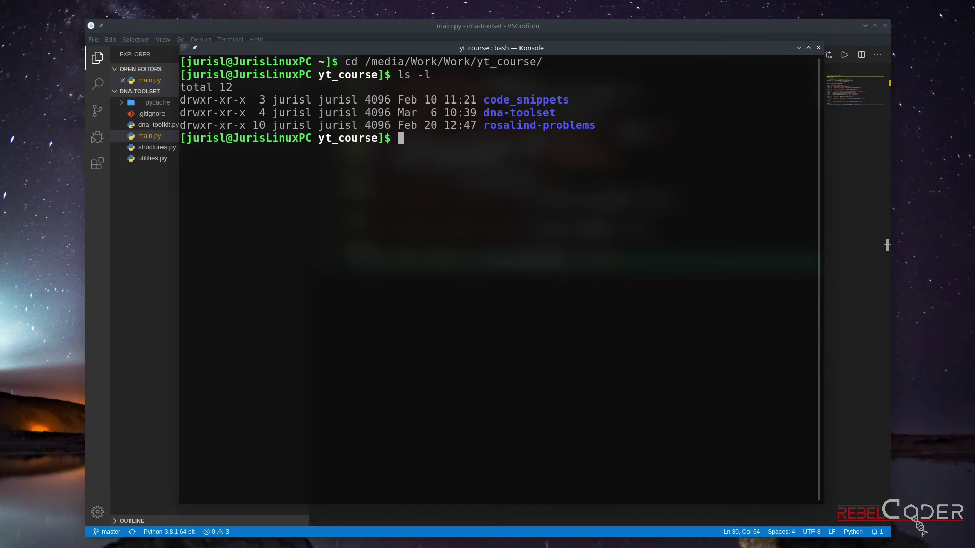
Step: Switch to the Dolphin window to compare the yt_course folders with the terminal listing, and return to Konsole
key("ctrl+F9")
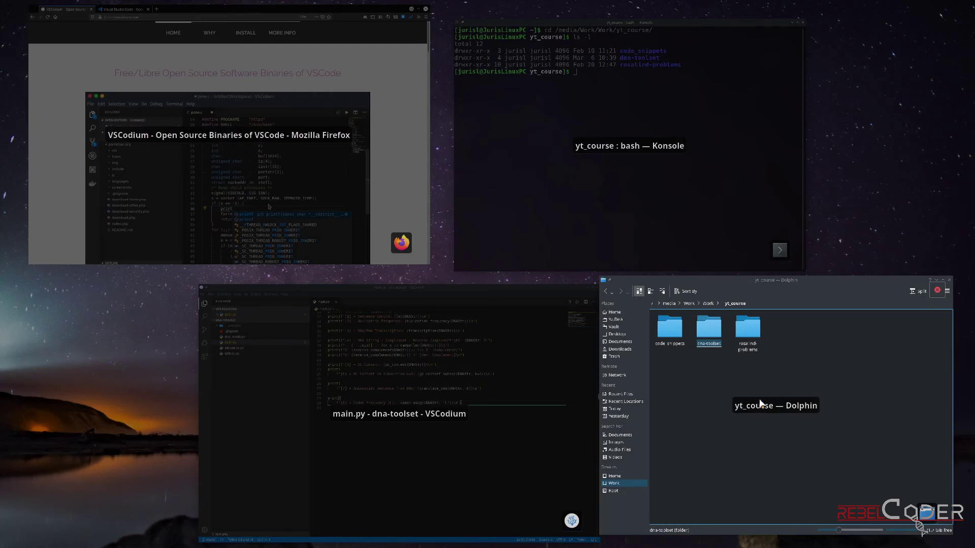
left_click(757, 403)
left_click(613, 275)
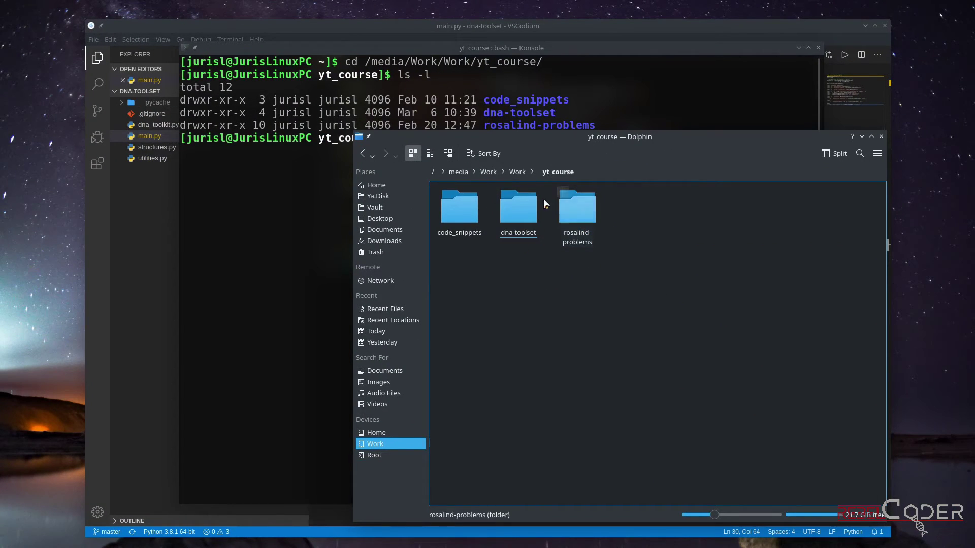
left_click(245, 254)
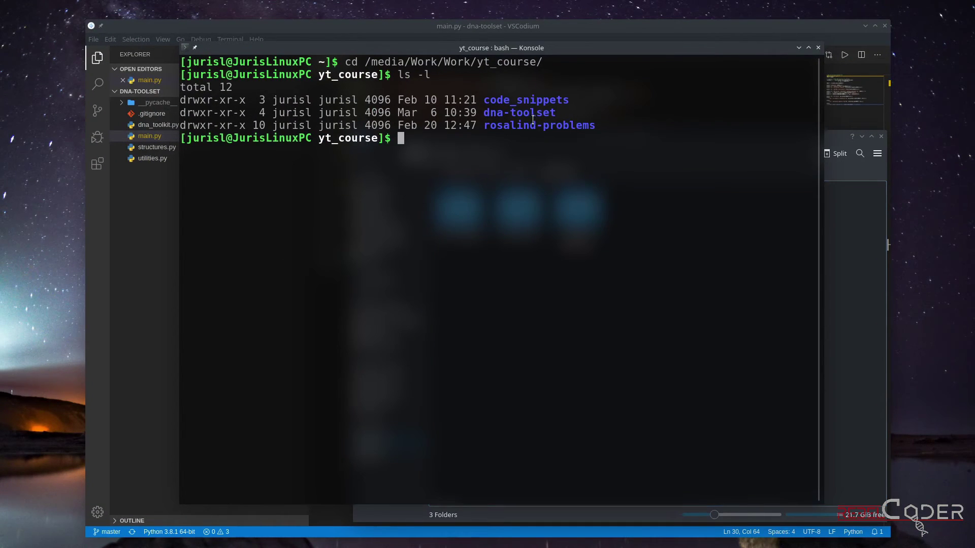
Step: Change into the dna-toolset directory and list its files with ls -l
type("cd d")
key("Tab")
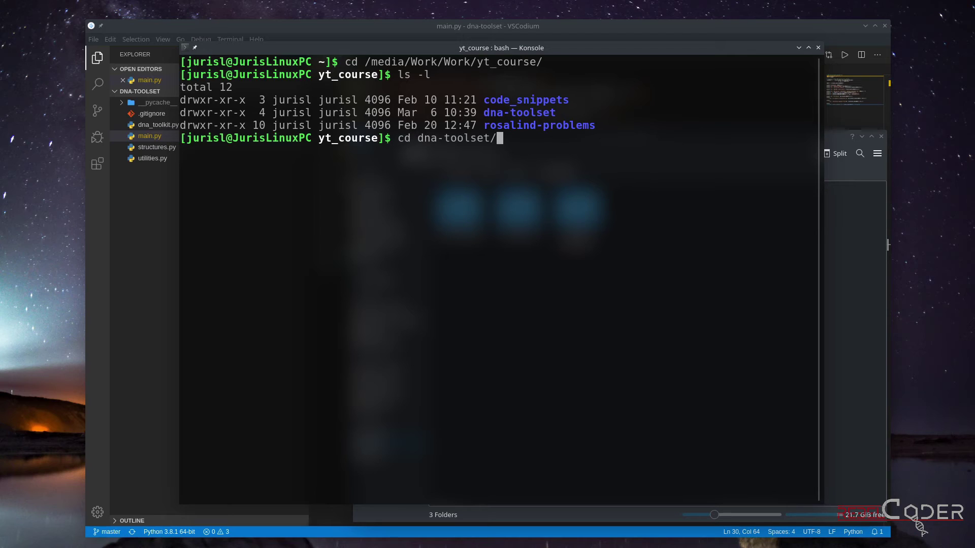
key("Return")
type("ls -l")
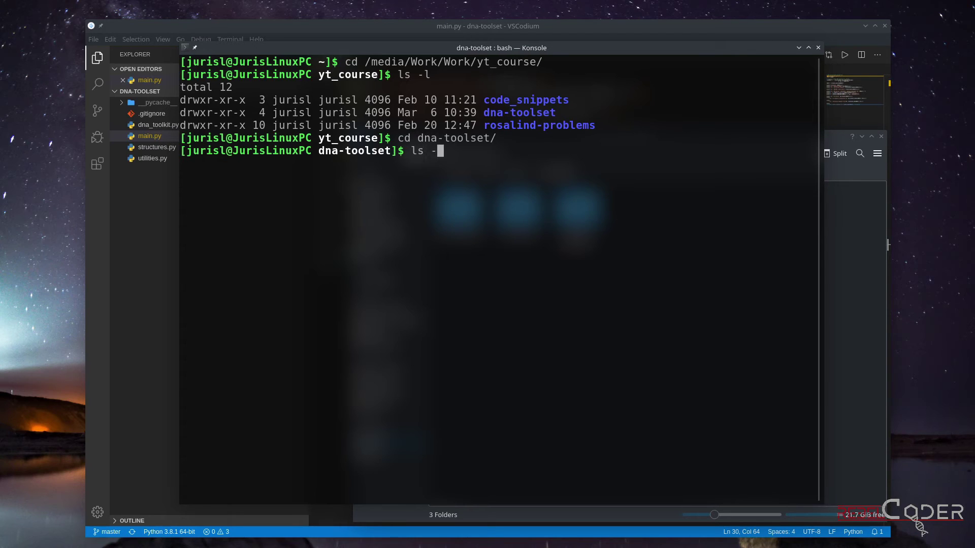
key("Return")
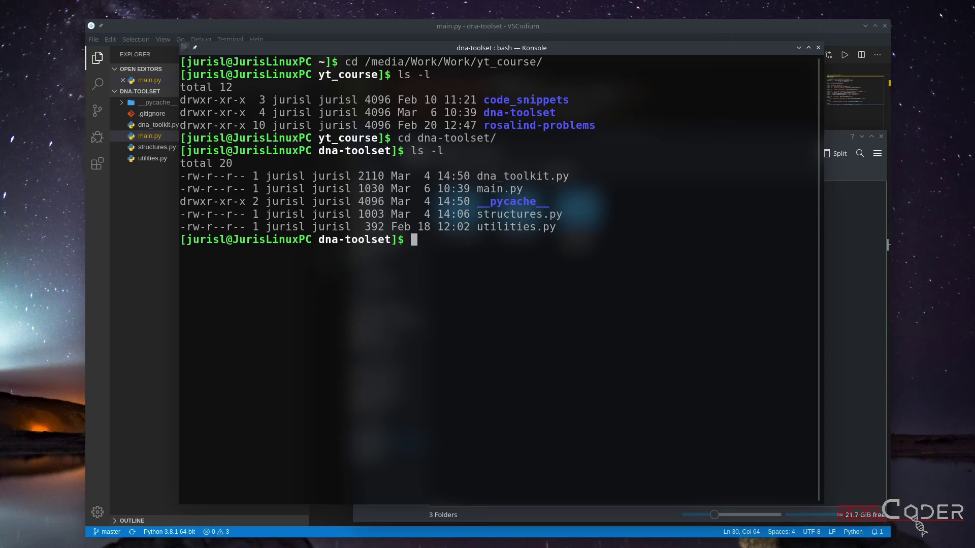
Step: Print main.py with cat, filter it with cat main.py | grep reverse, and compare the matches with the full code
type("cat main.py")
key("Return")
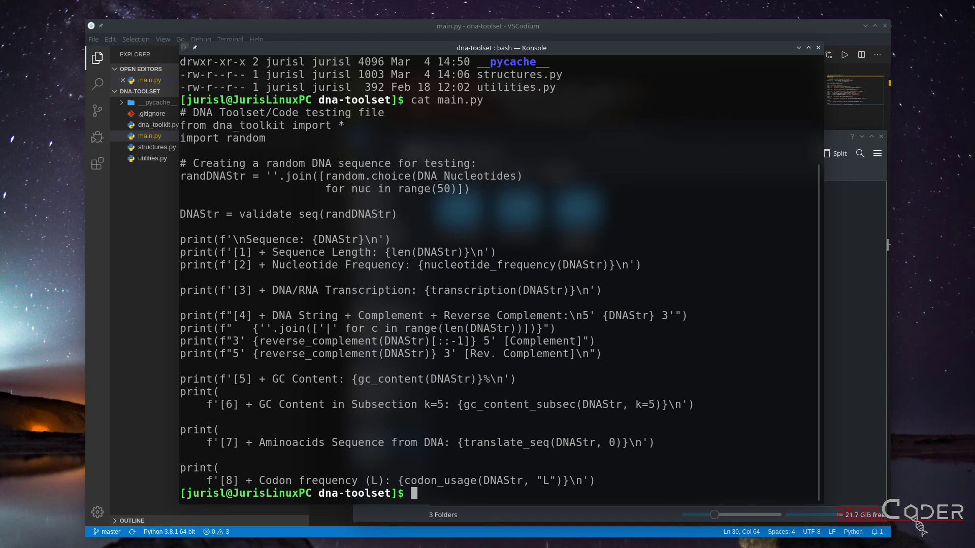
key("Up")
type("| grep ")
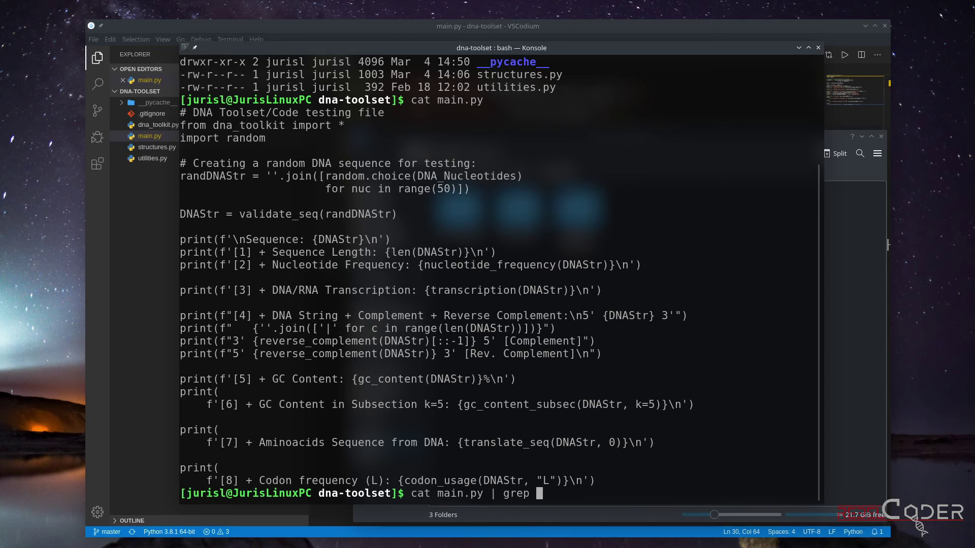
type("reverse")
key("Return")
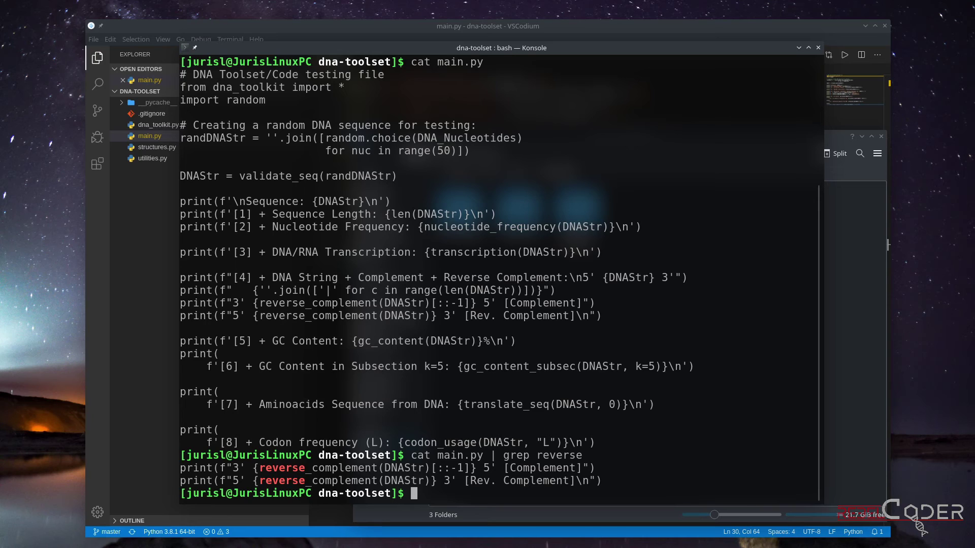
left_click_drag(205, 303, 358, 316)
left_click(556, 487)
Step: Recall the previous grep command and run it as cat main.py | grep -E "reverse|gc_" to search for both patterns
key("Up")
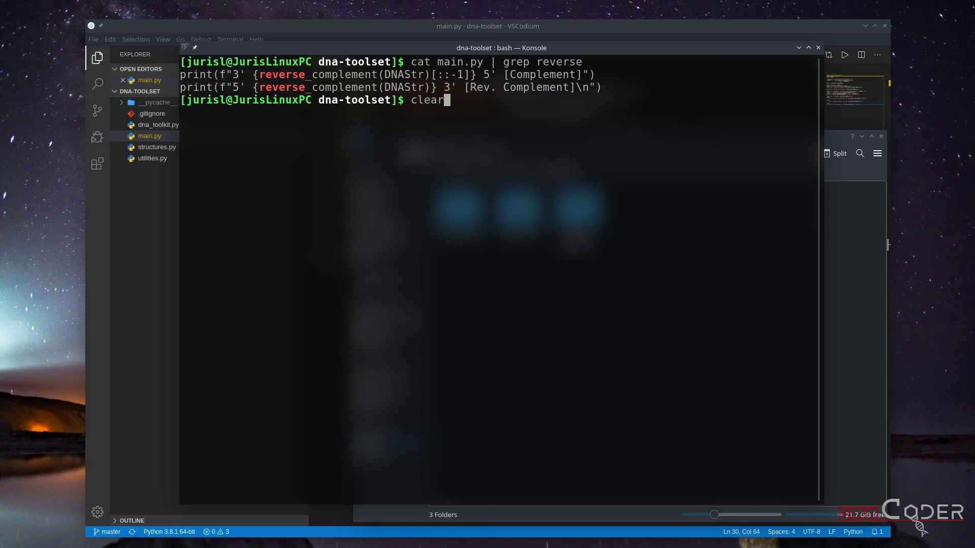
key("Down")
key("Down")
key("Up")
key("Up")
key("Down")
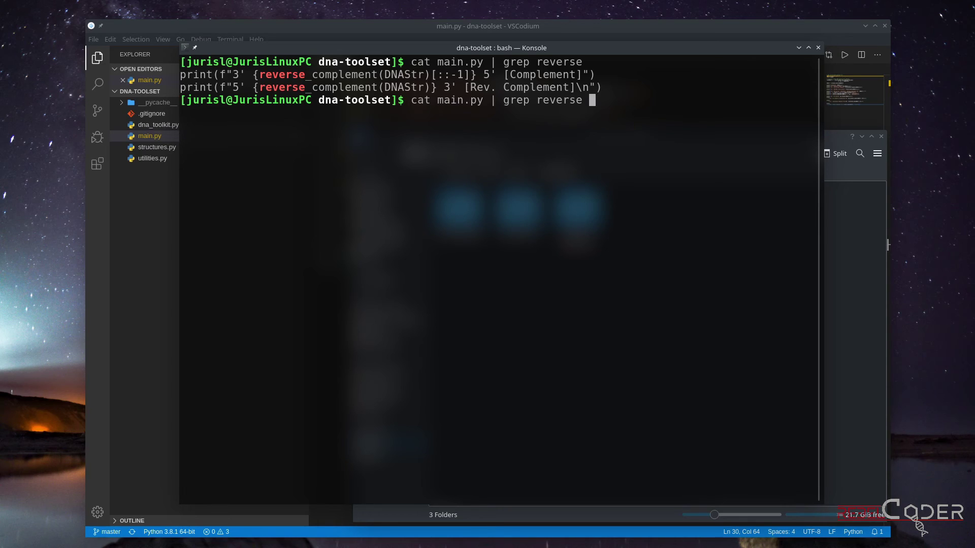
key("BackSpace")
key("BackSpace")
key("BackSpace")
key("BackSpace")
key("BackSpace")
key("BackSpace")
key("BackSpace")
type("-E \"\"")
key("Left")
type("reverse|gc_")
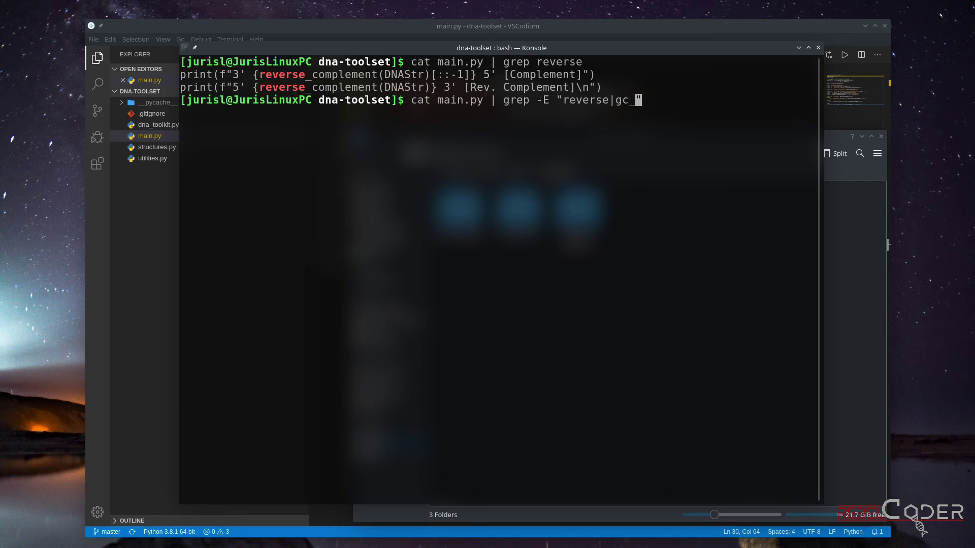
key("Return")
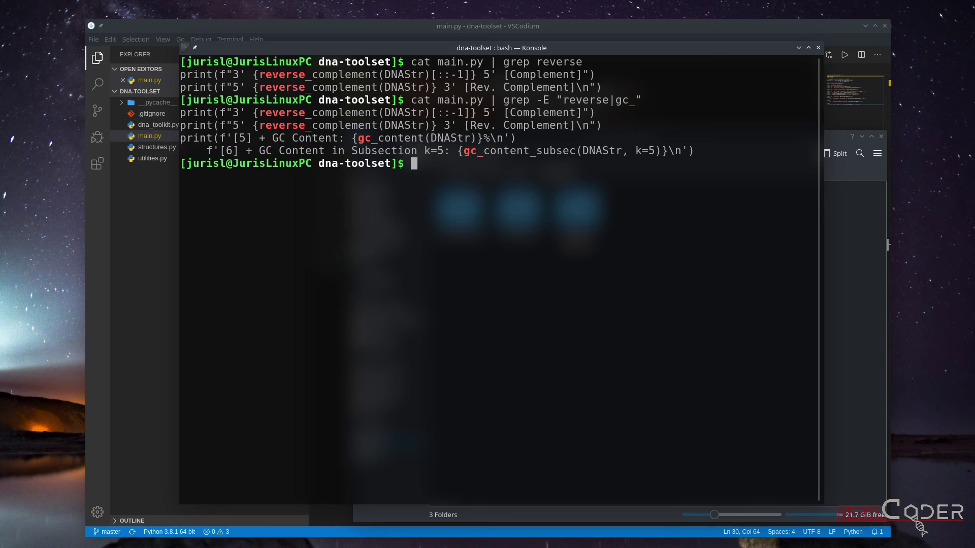
Step: Narrow the second search pattern by running cat main.py | grep -E "reverse|gc_content_s"
key("Up")
key("Left")
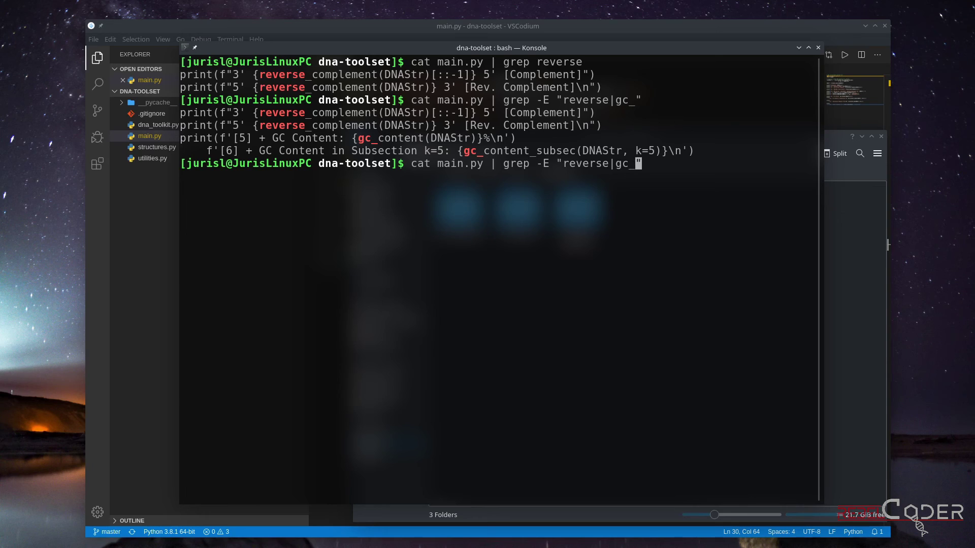
type("content_s")
left_click_drag(183, 138, 437, 138)
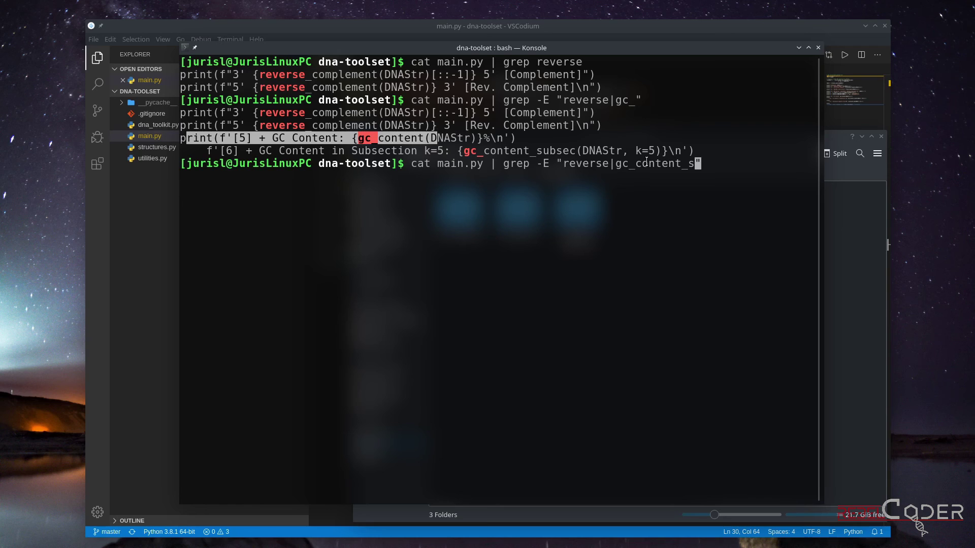
left_click(206, 114)
left_click_drag(183, 99, 206, 114)
left_click(224, 133)
left_click_drag(233, 150, 245, 151)
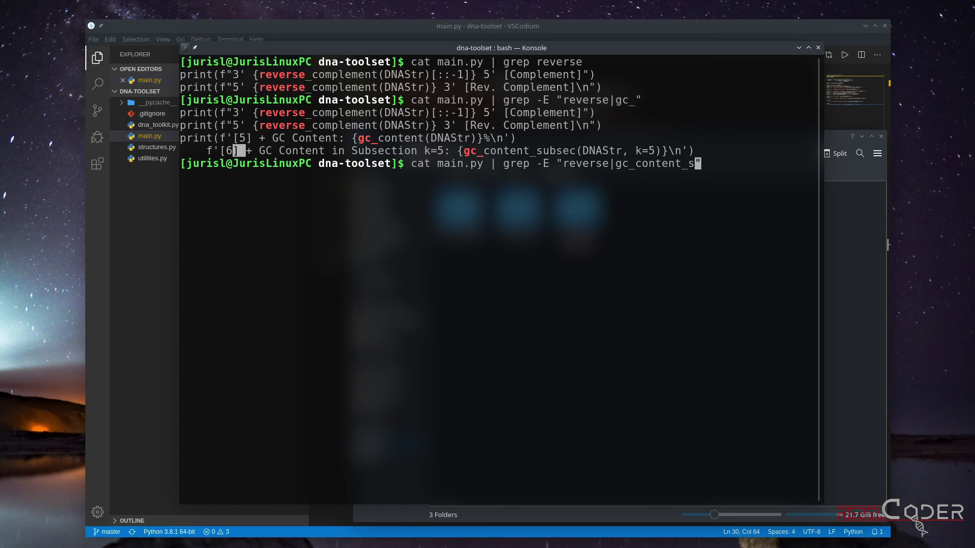
key("Return")
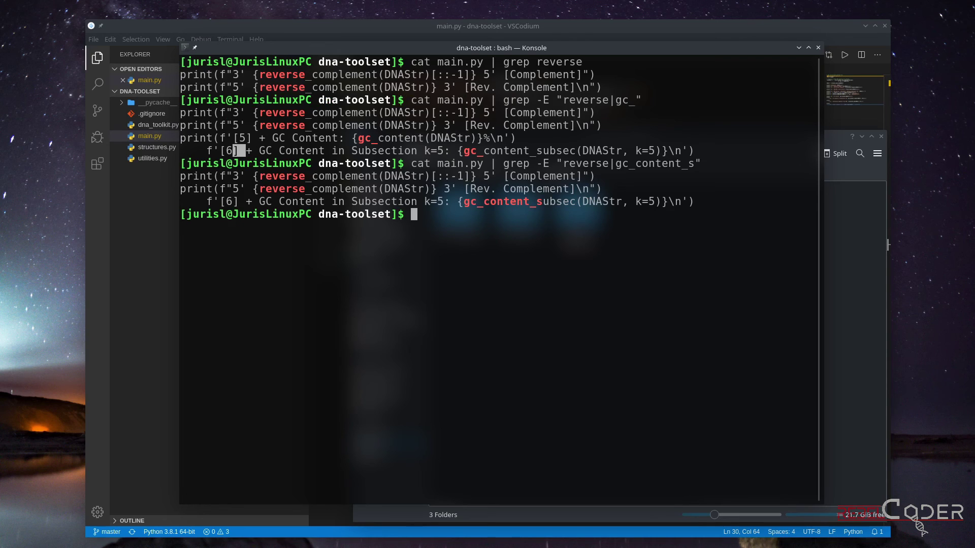